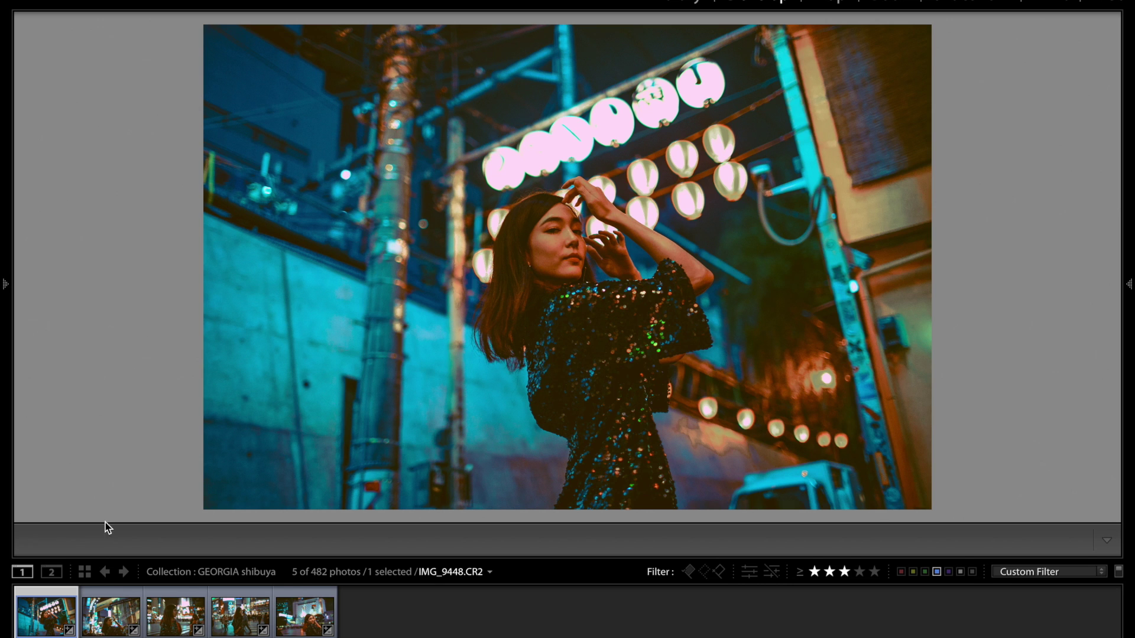
- Browse the collection's other edits, then show the lantern portrait IMG_9448 as its unedited original
click(112, 611)
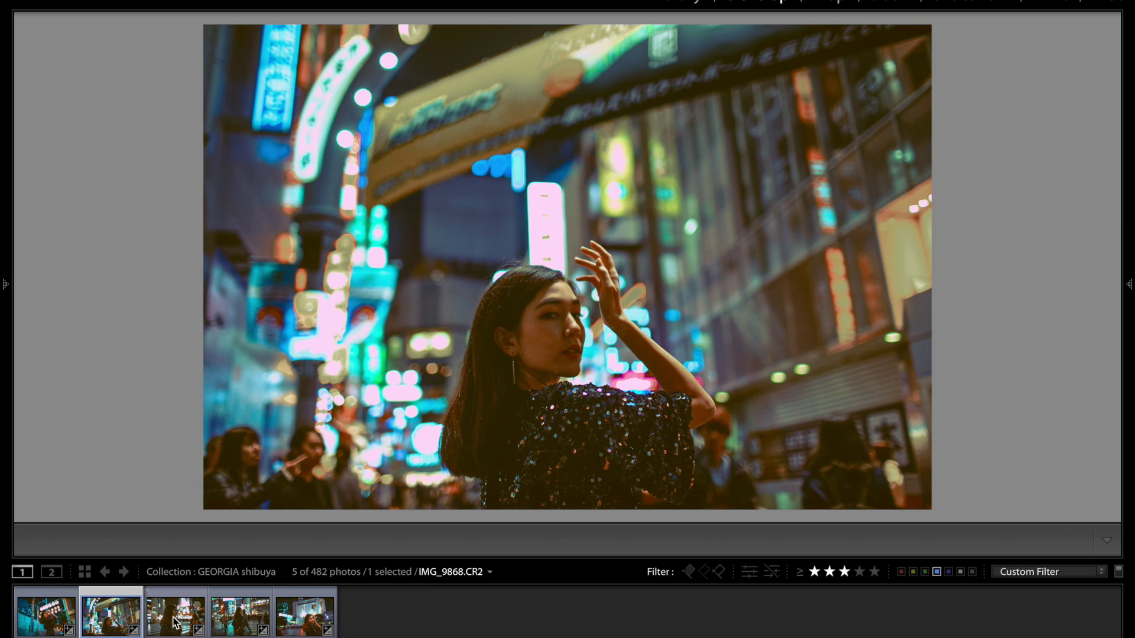
key(backslash)
key(backslash)
click(227, 619)
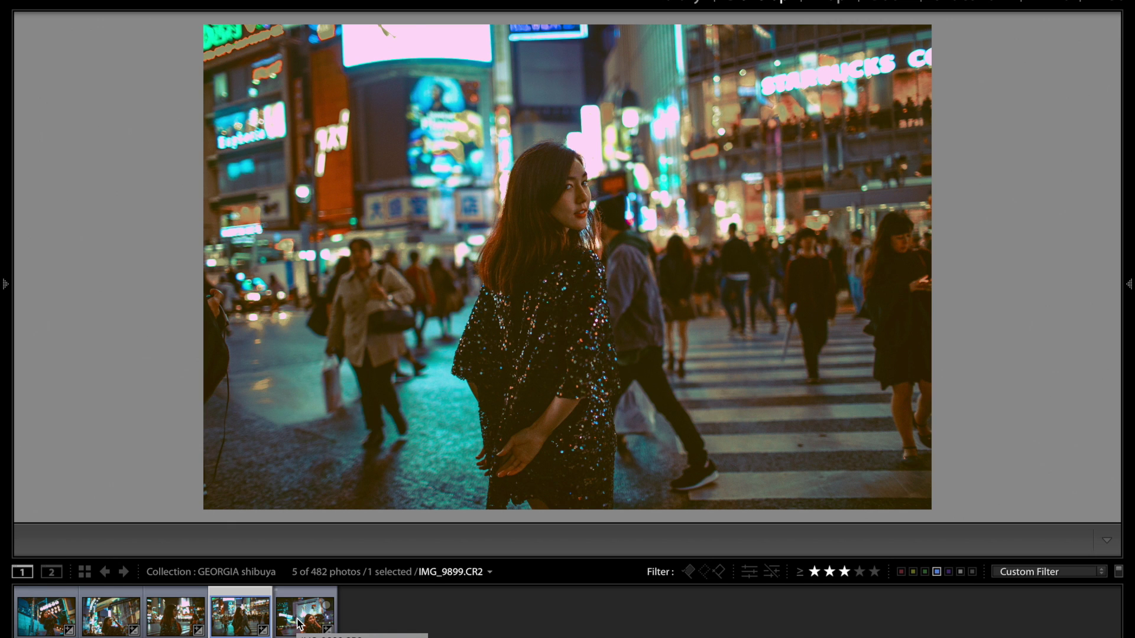
click(298, 624)
click(46, 618)
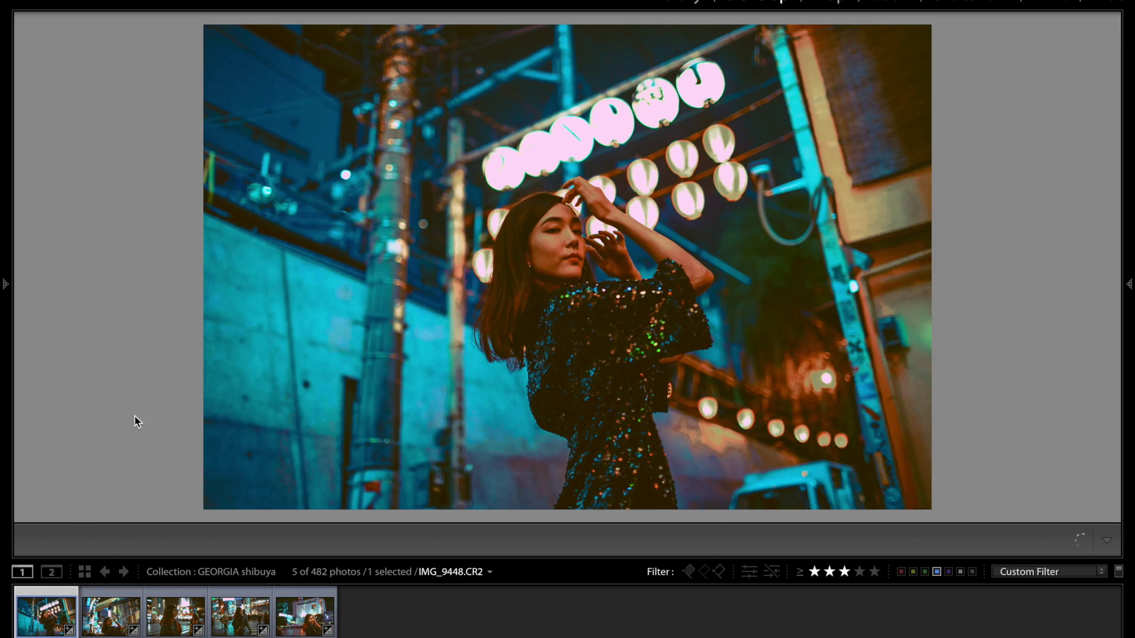
key(backslash)
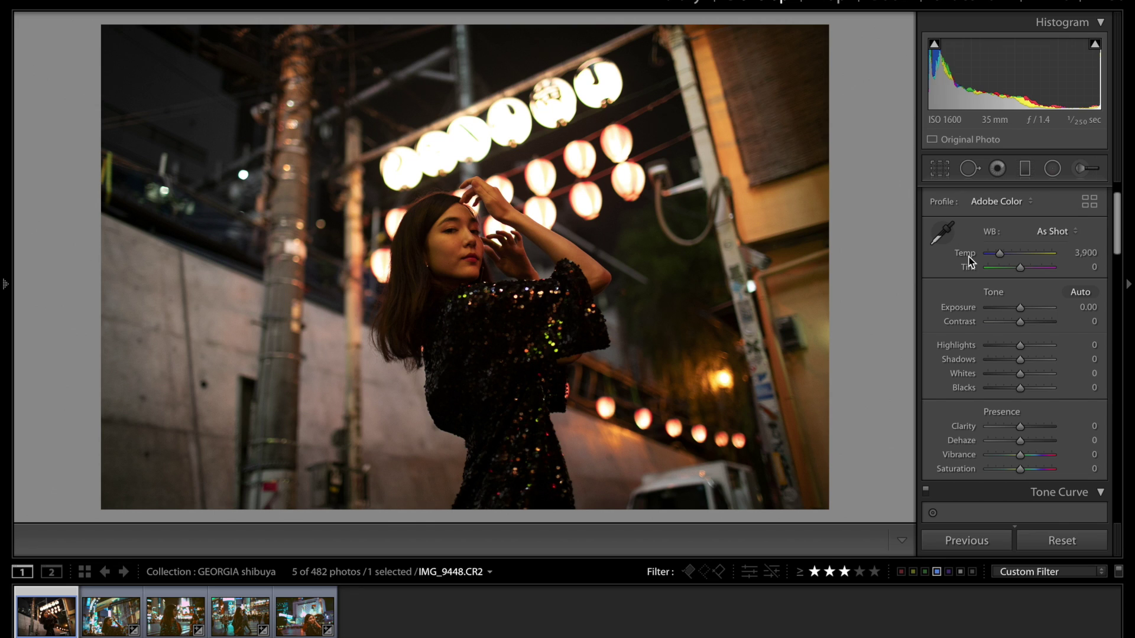
- Set Exposure to +0.35, Contrast to −35 and Highlights to −10
click(1090, 307)
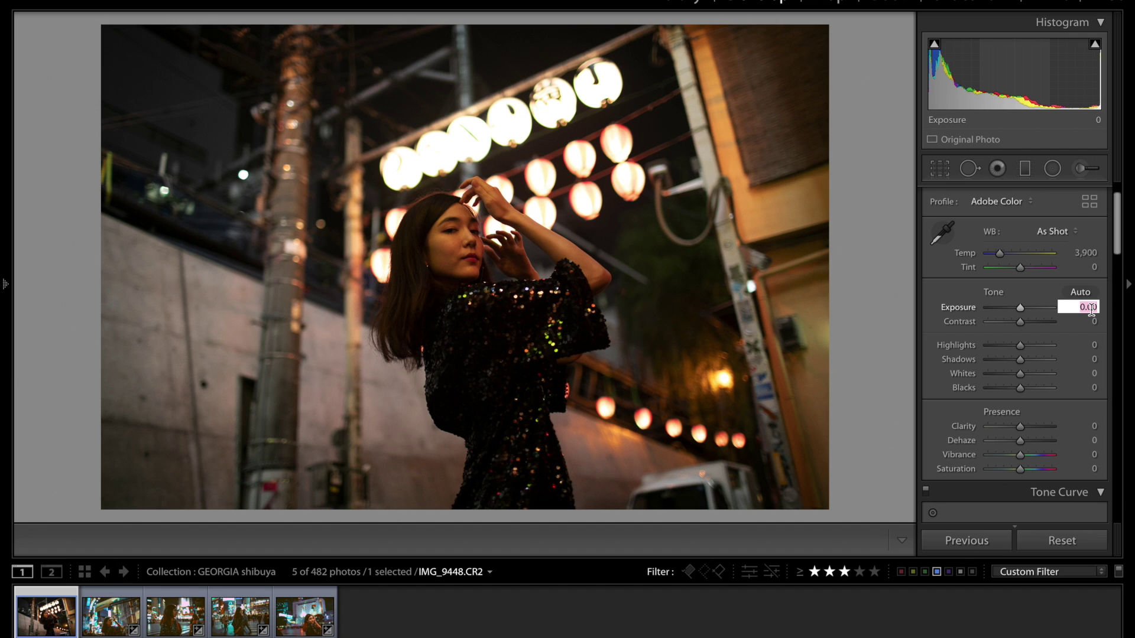
drag(1020, 308, 1022, 308)
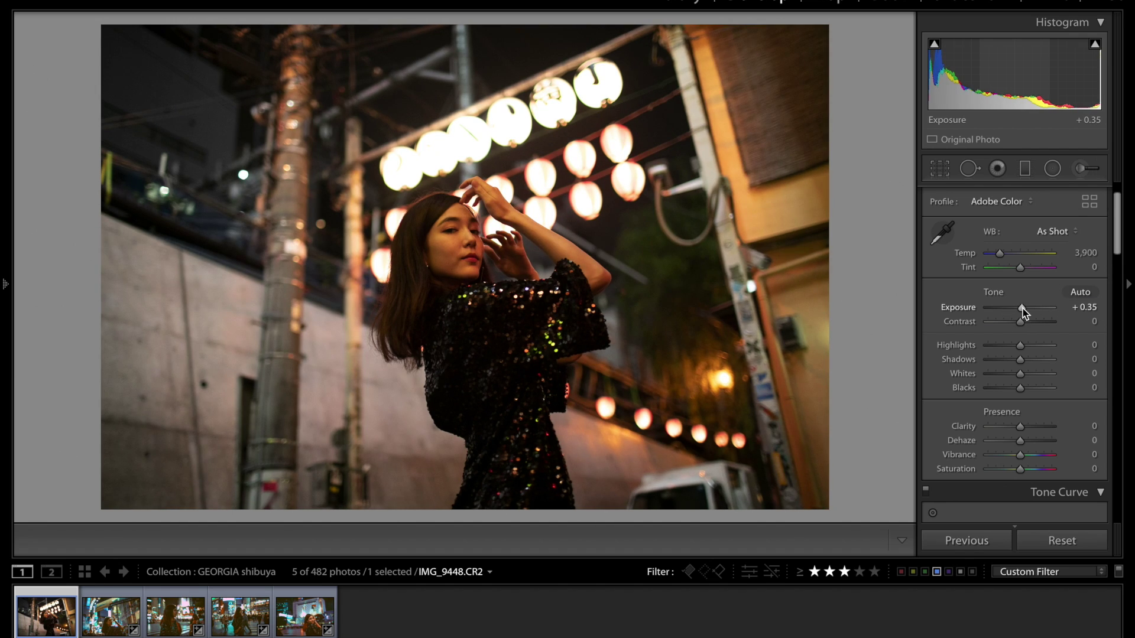
key(backslash)
key(backslash)
drag(1021, 322, 1009, 324)
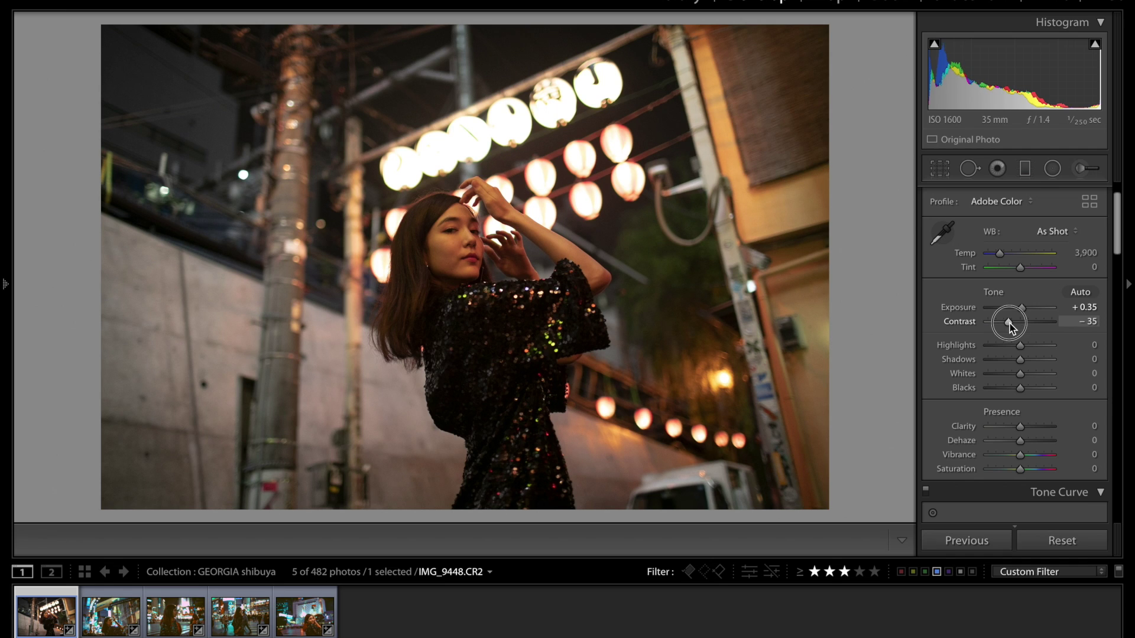
scroll(1010, 324, down, 1)
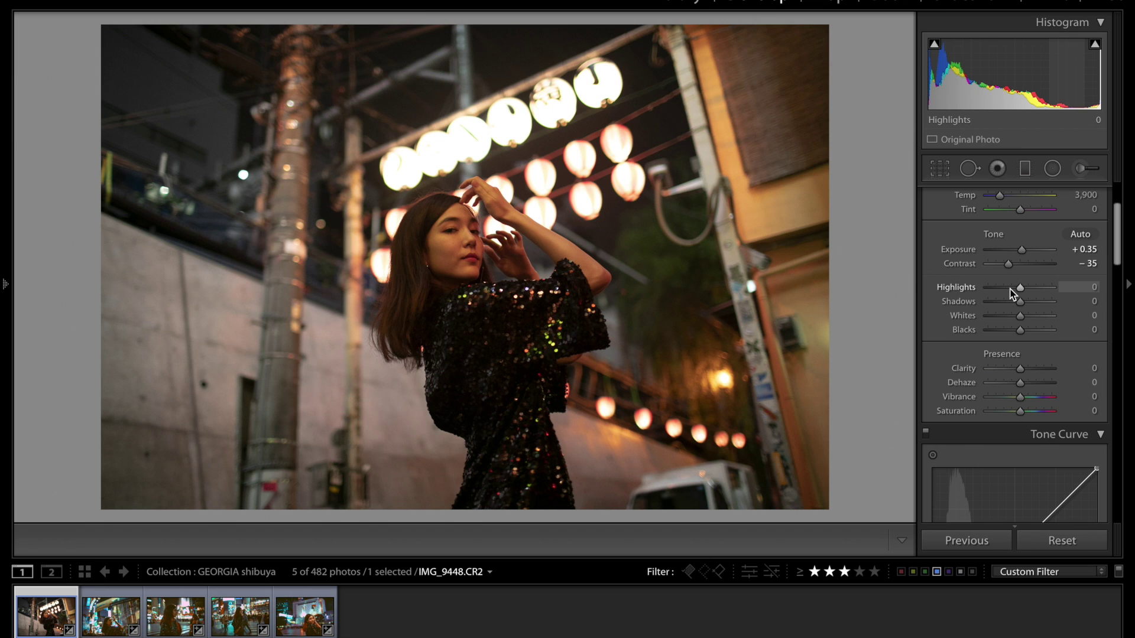
drag(1011, 294, 1033, 275)
- Set Shadows +100, Blacks +35, Clarity +19, Vibrance −8 and Saturation +10
scroll(1022, 320, down, 2)
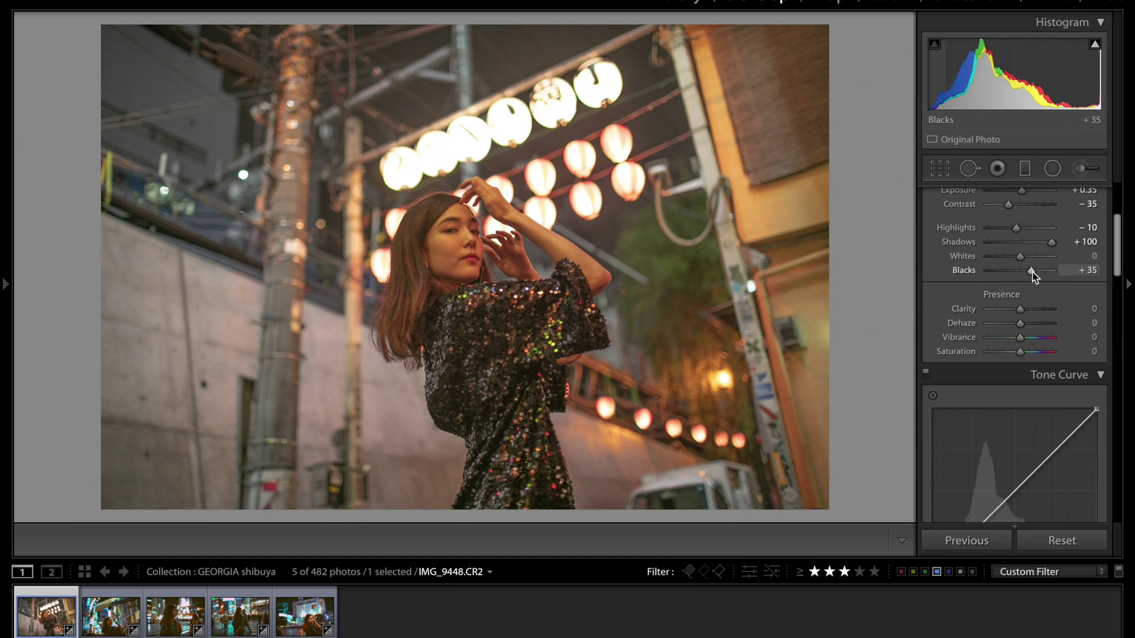
key(backslash)
key(backslash)
key(backslash)
key(backslash)
scroll(1033, 274, down, 3)
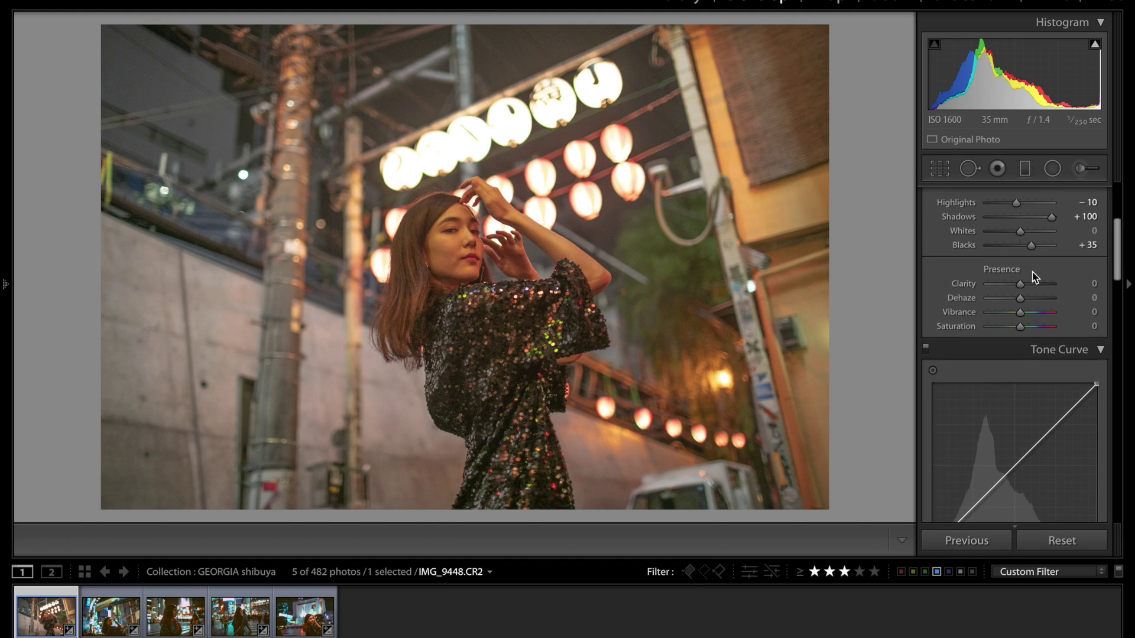
drag(1017, 273, 1026, 271)
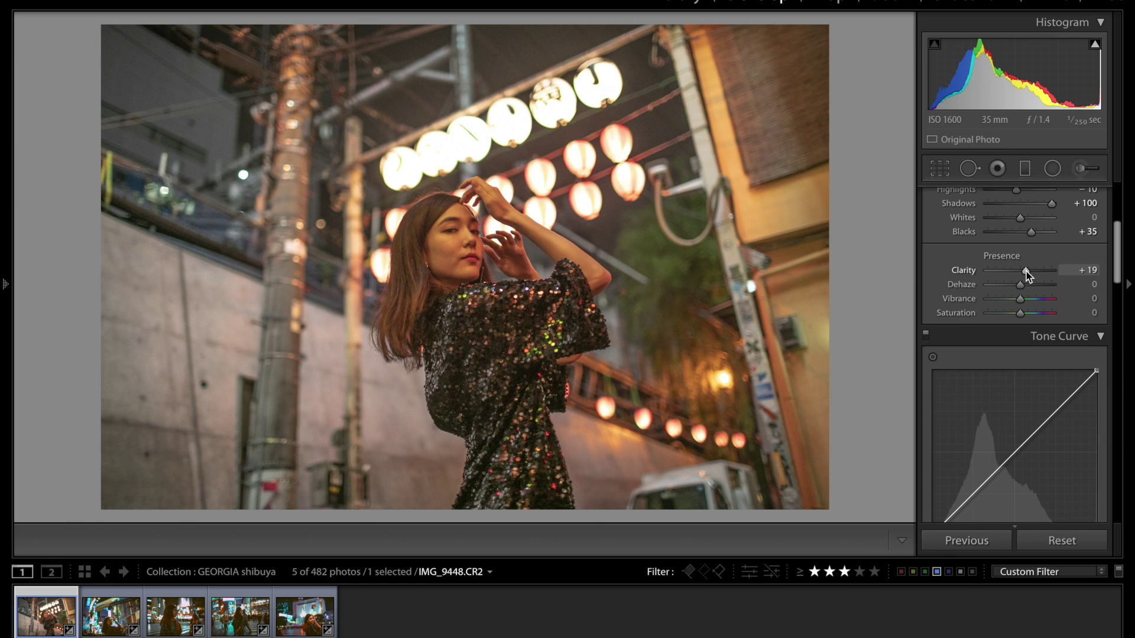
scroll(1026, 271, down, 3)
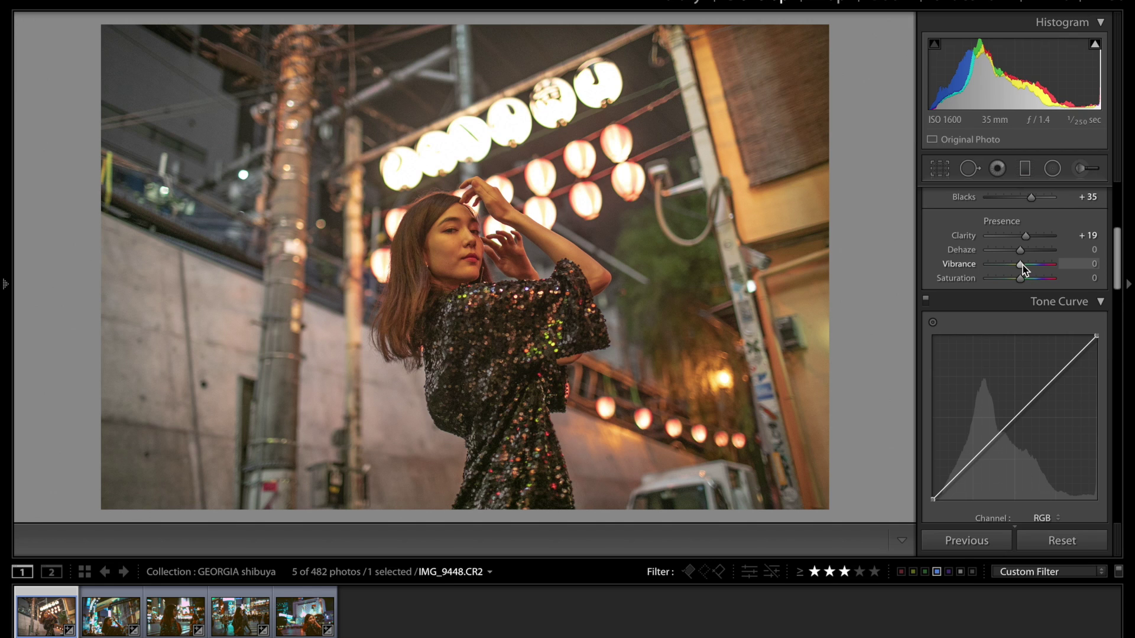
drag(1024, 269, 1019, 265)
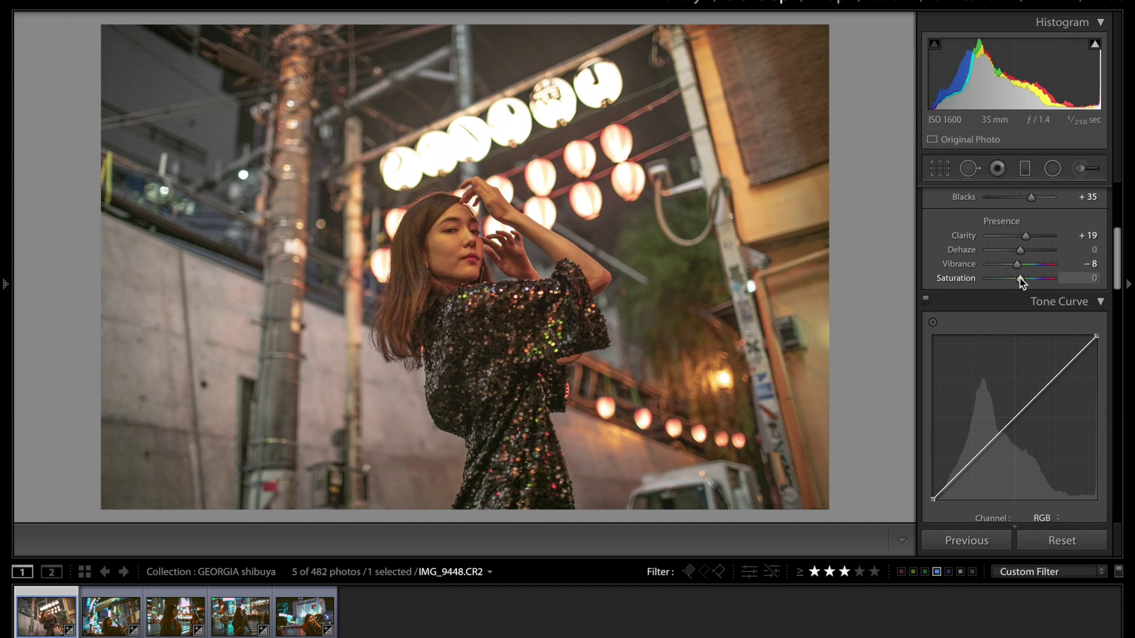
drag(1020, 277, 1024, 281)
scroll(1023, 279, down, 3)
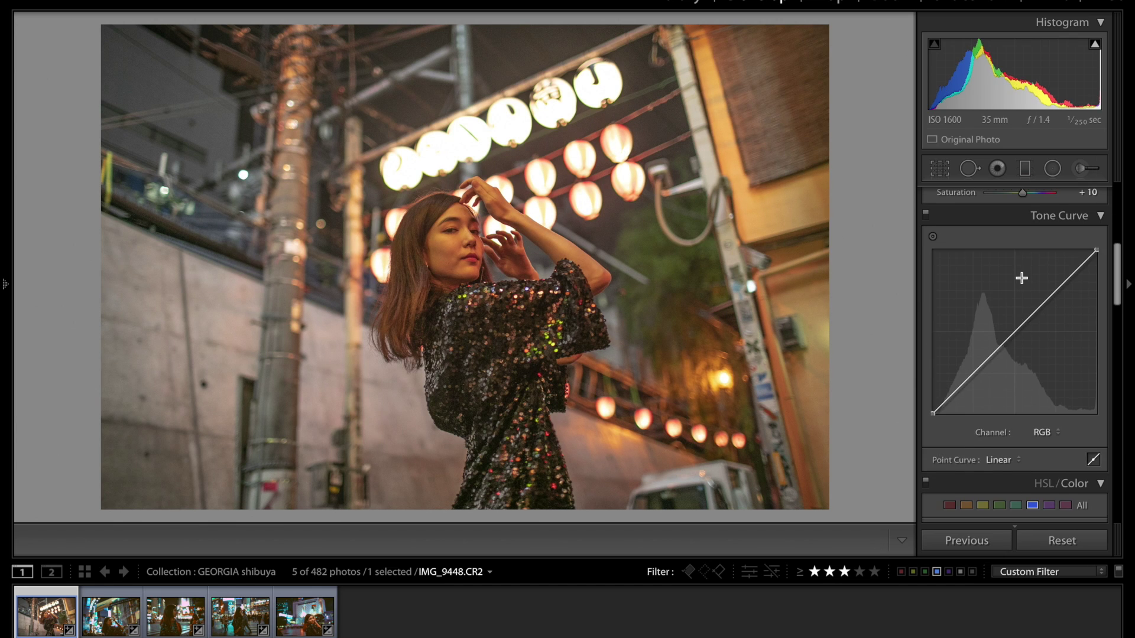
- Lift the RGB curve's black point and add midtone and shadow points for a faded S-curve
scroll(1023, 277, up, 6)
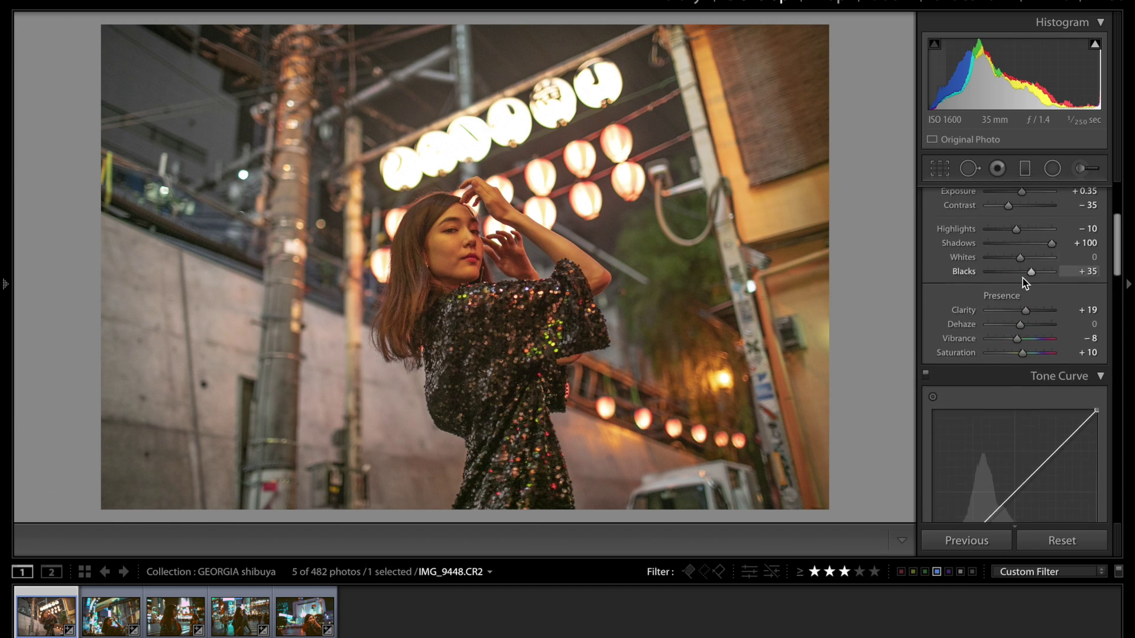
scroll(1023, 277, down, 6)
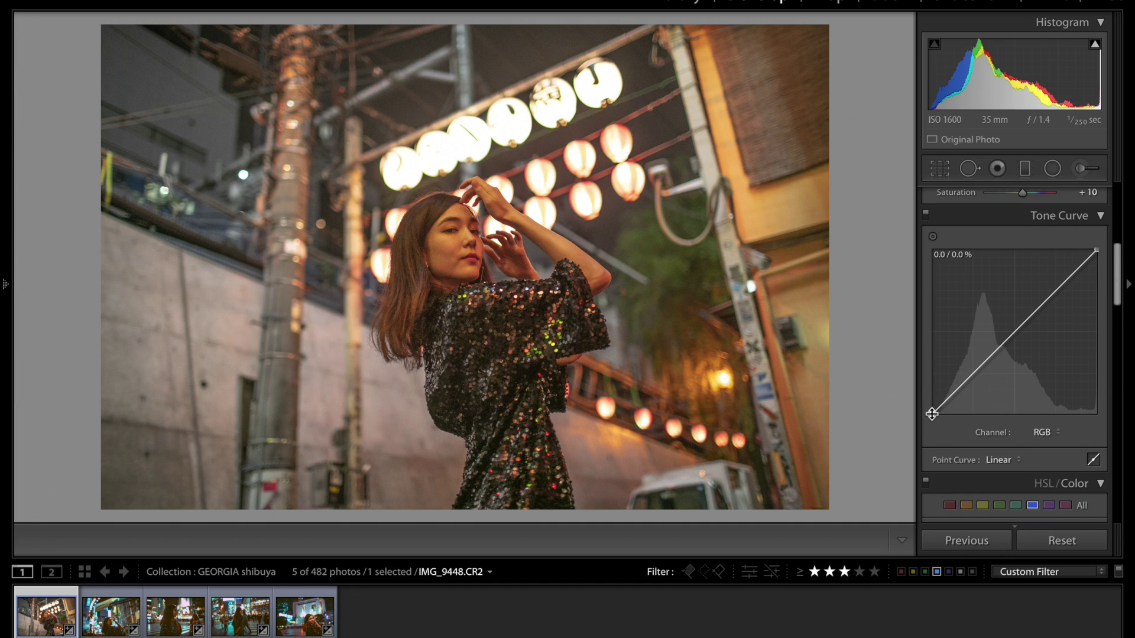
scroll(933, 417, down, 1)
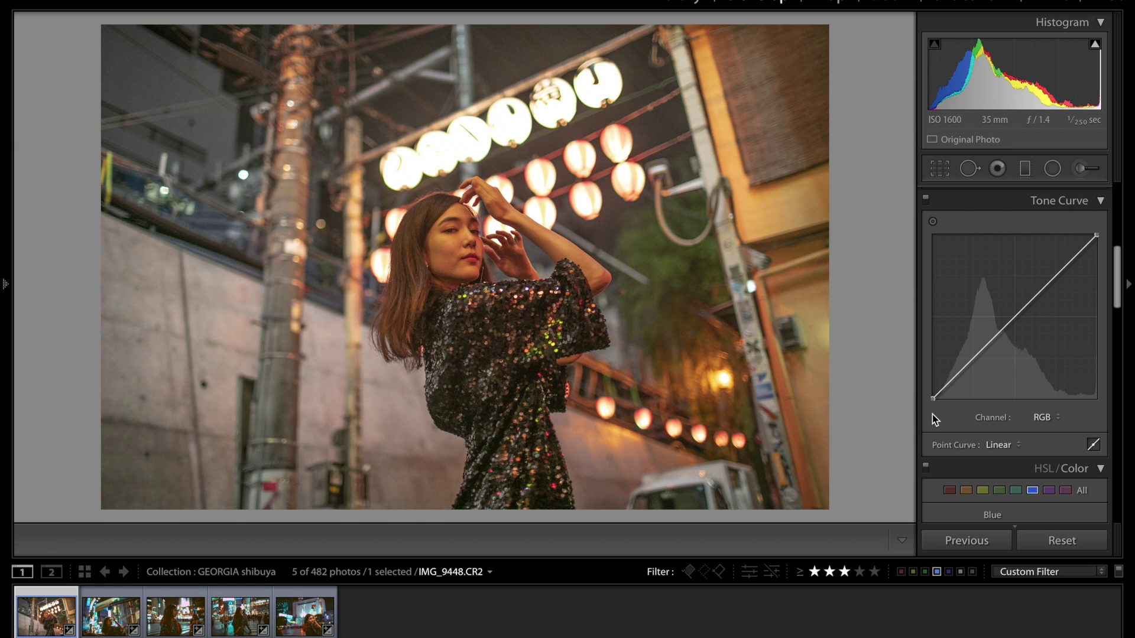
drag(933, 399, 933, 385)
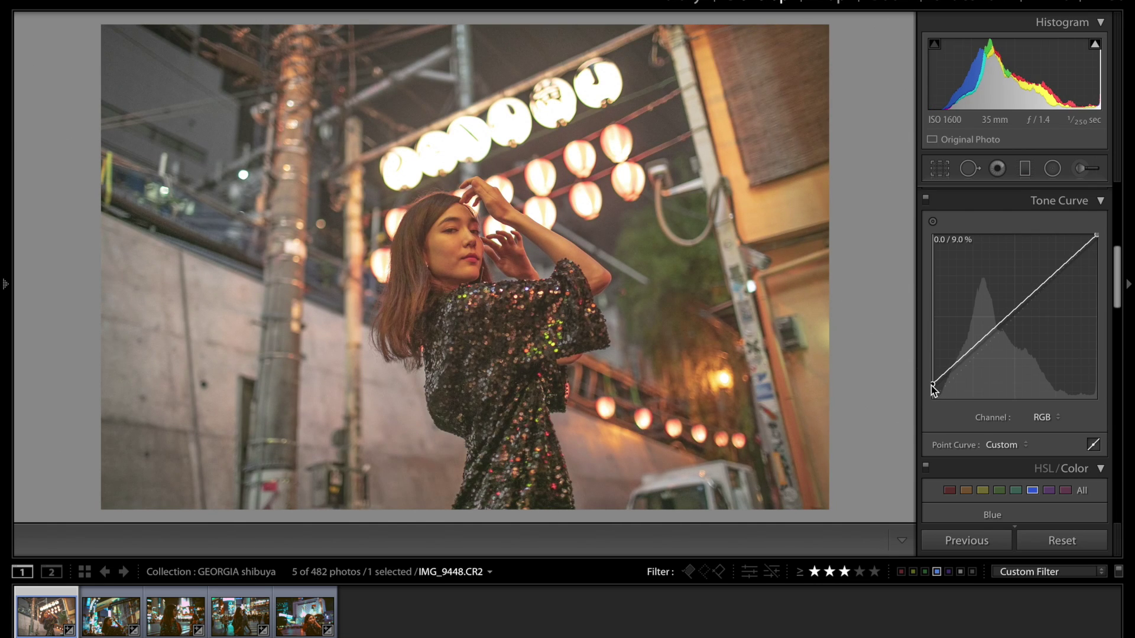
drag(958, 368, 1006, 340)
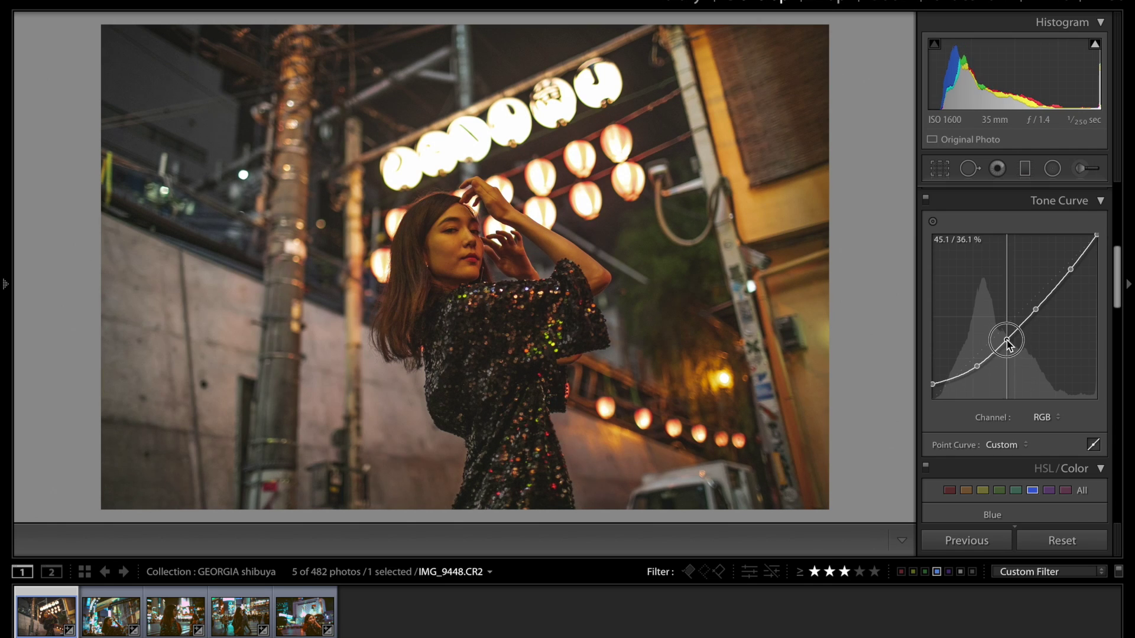
drag(942, 388, 942, 379)
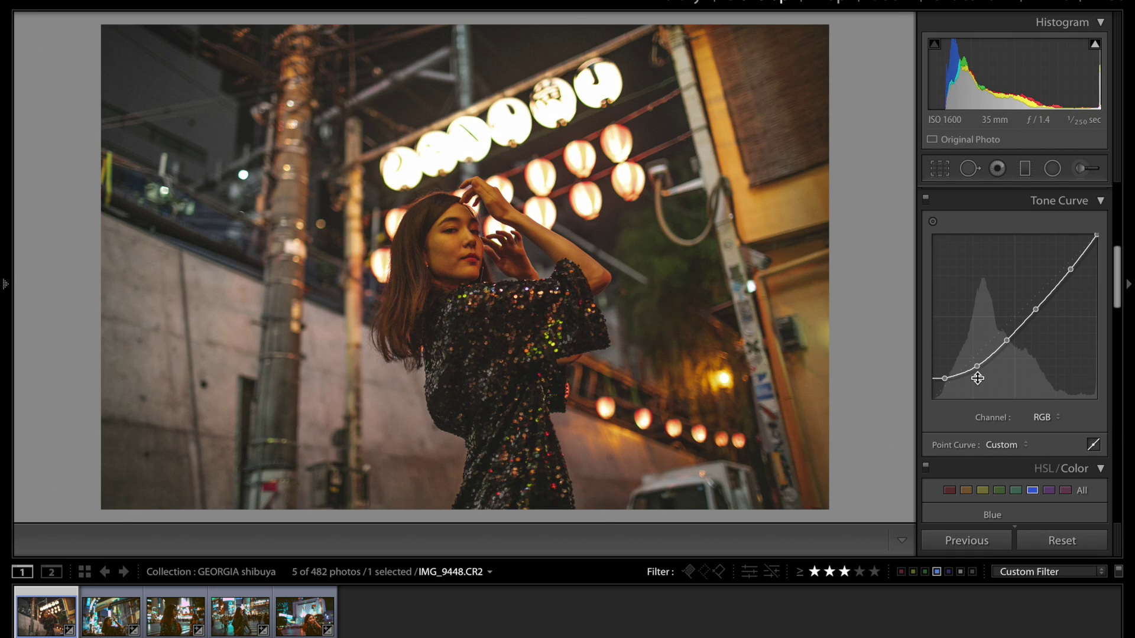
click(1053, 418)
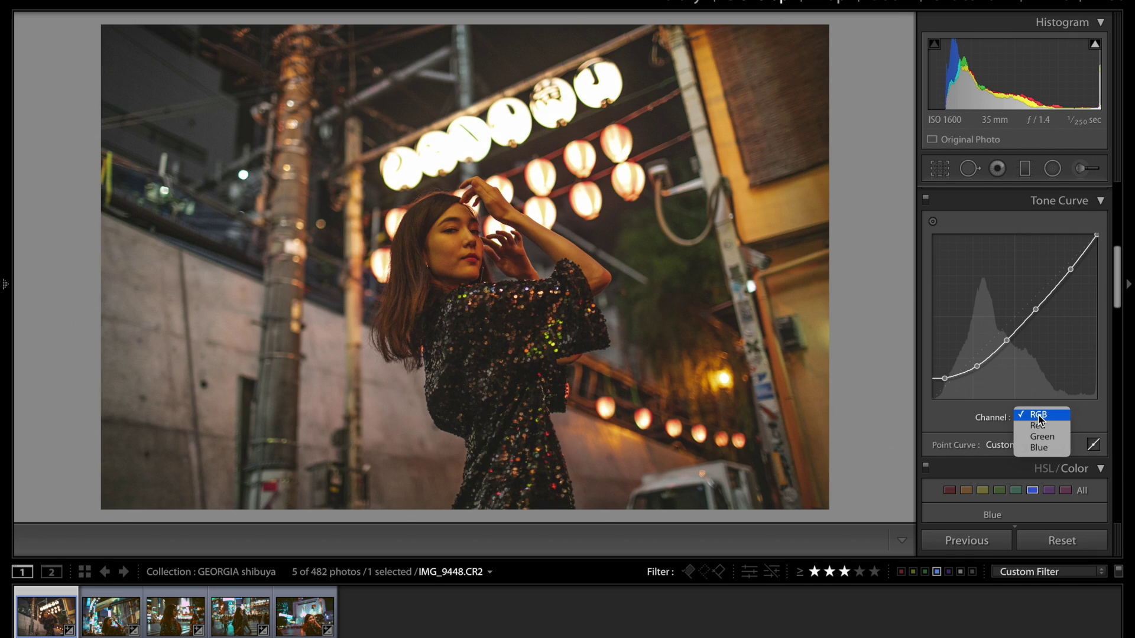
- Shape the Red channel curve with a lifted black point plus shadow and highlight points
click(1039, 427)
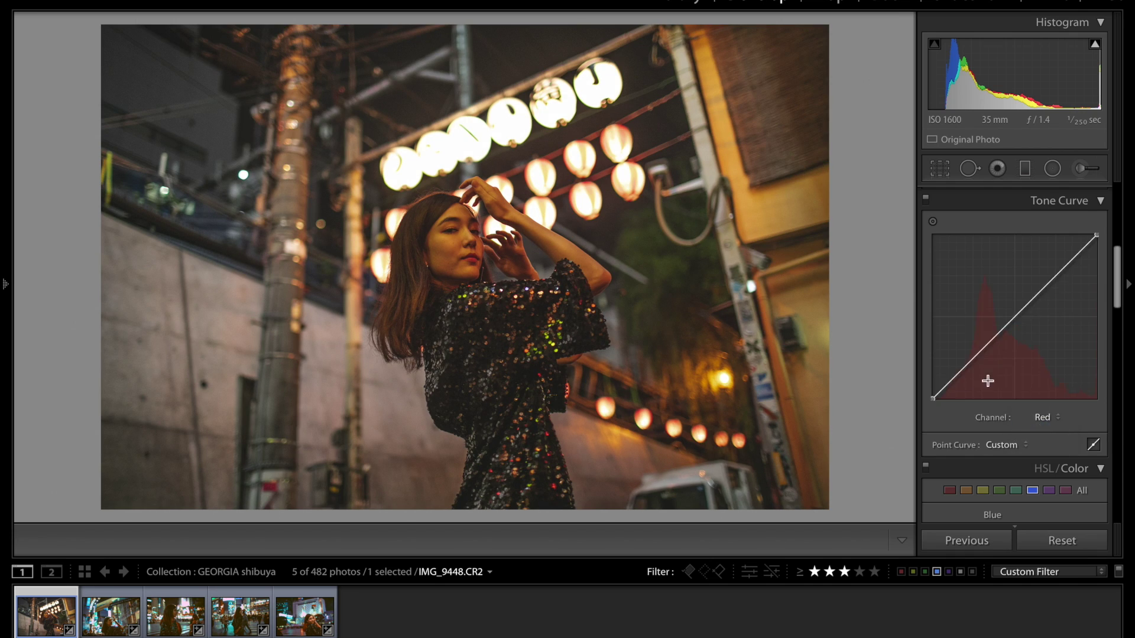
drag(933, 398, 967, 369)
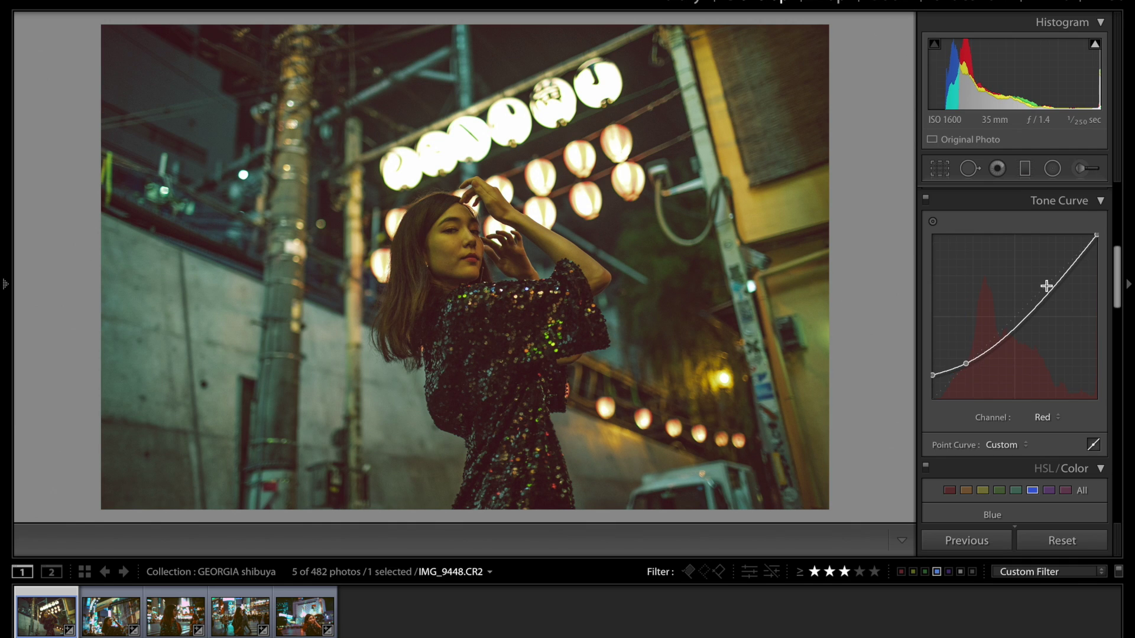
drag(1056, 286, 1050, 281)
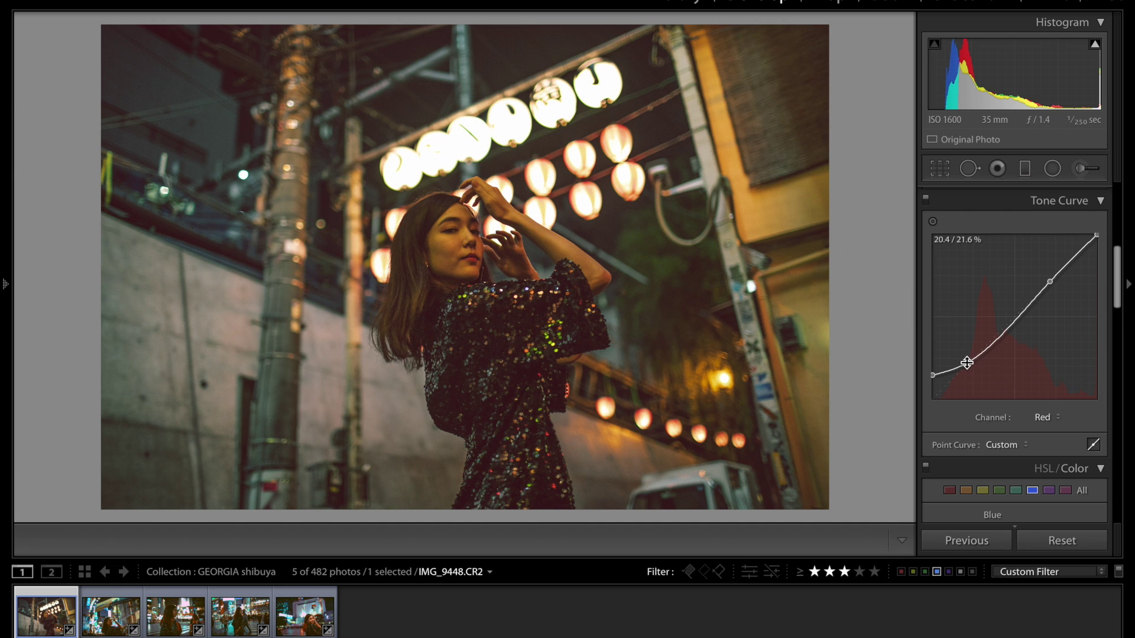
drag(966, 363, 964, 363)
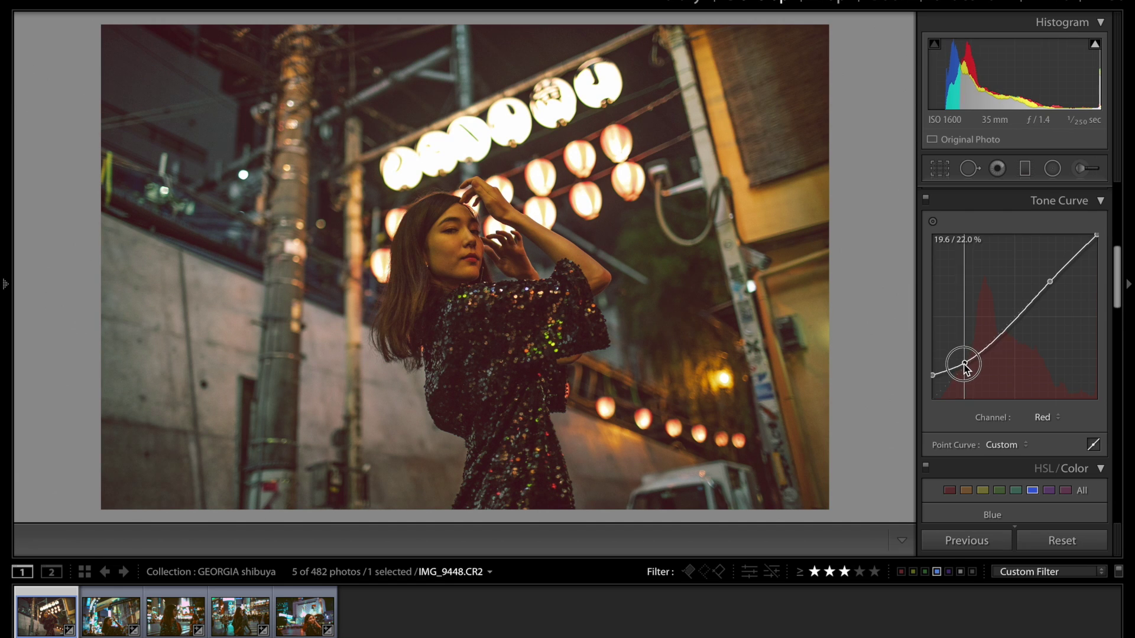
click(932, 375)
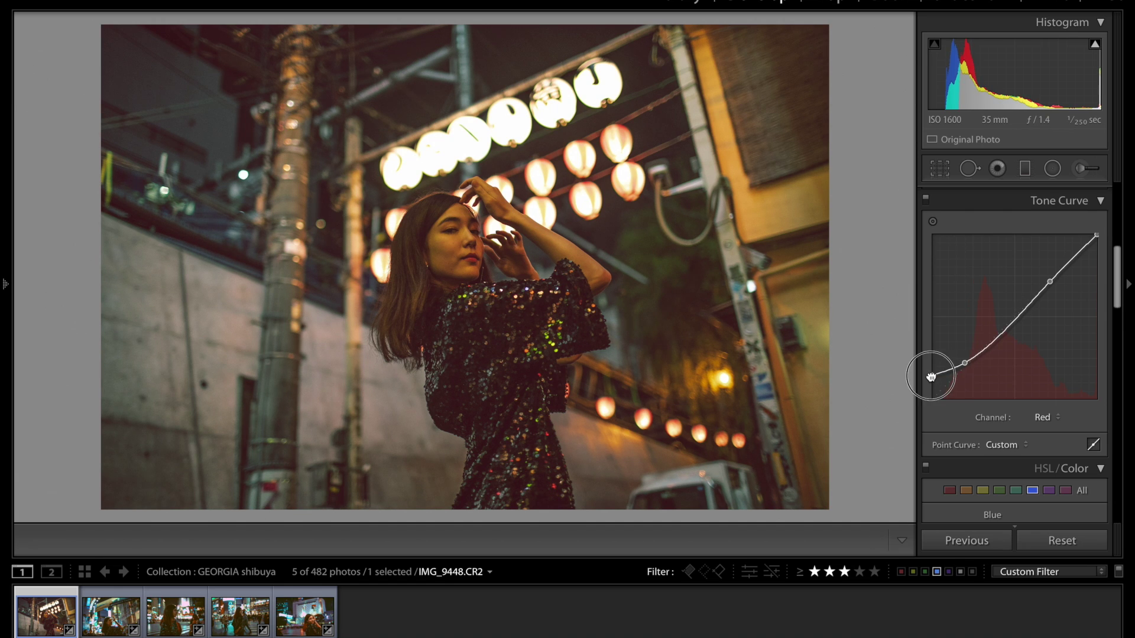
scroll(932, 372, down, 1)
scroll(939, 389, up, 3)
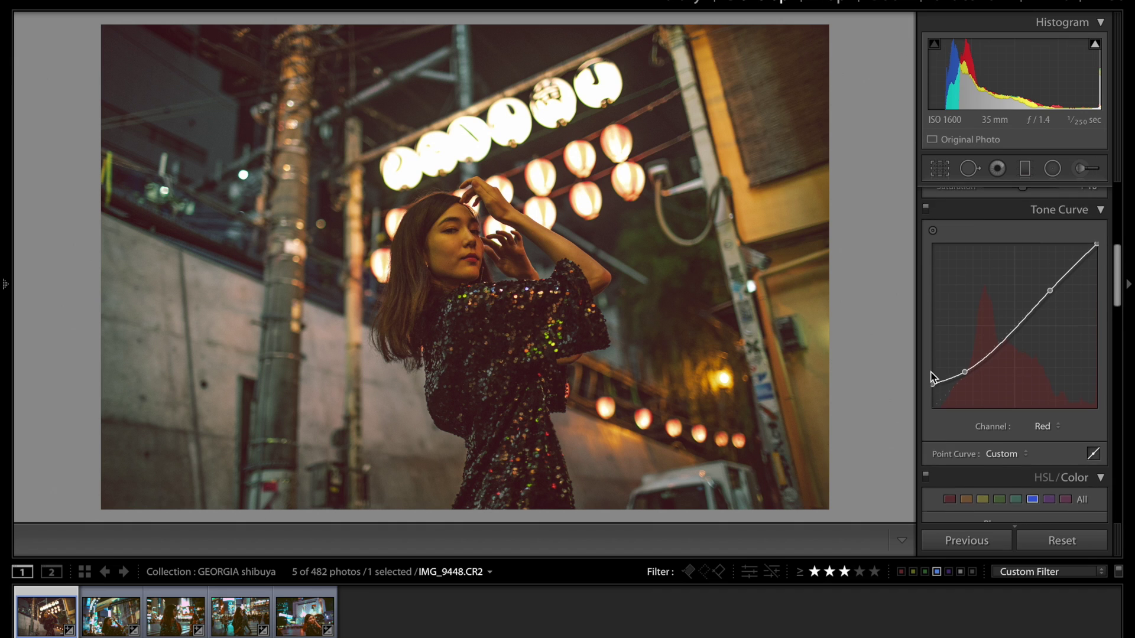
drag(967, 399, 962, 398)
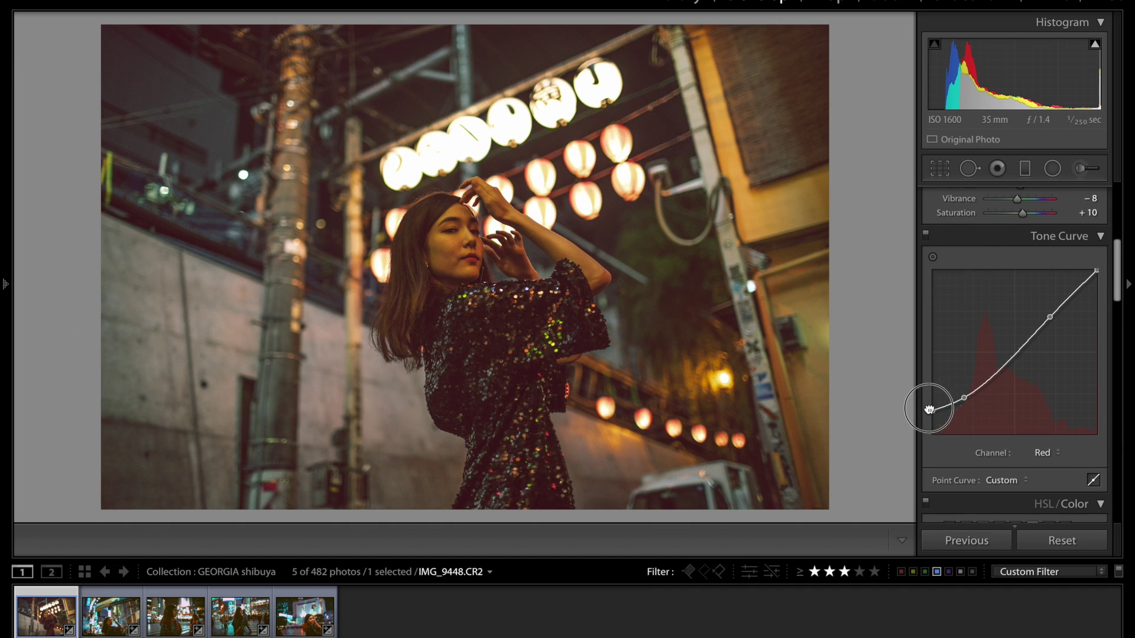
scroll(932, 408, up, 1)
drag(932, 420, 963, 413)
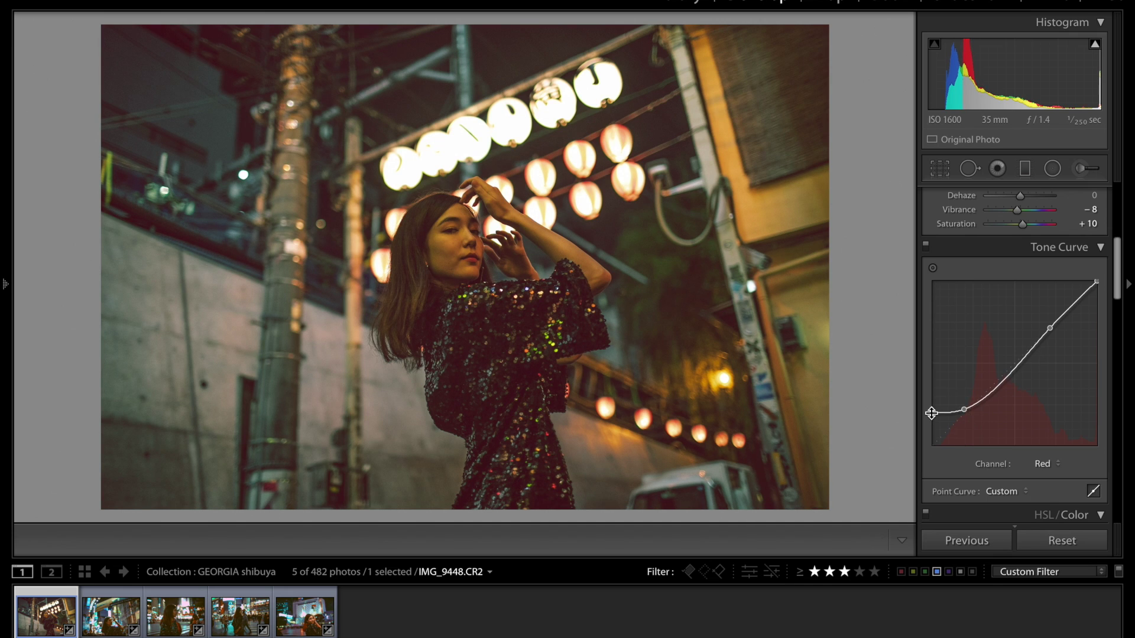
mouse_move(932, 413)
mouse_down()
mouse_move(927, 430)
mouse_move(962, 413)
mouse_move(930, 448)
mouse_move(932, 427)
mouse_up()
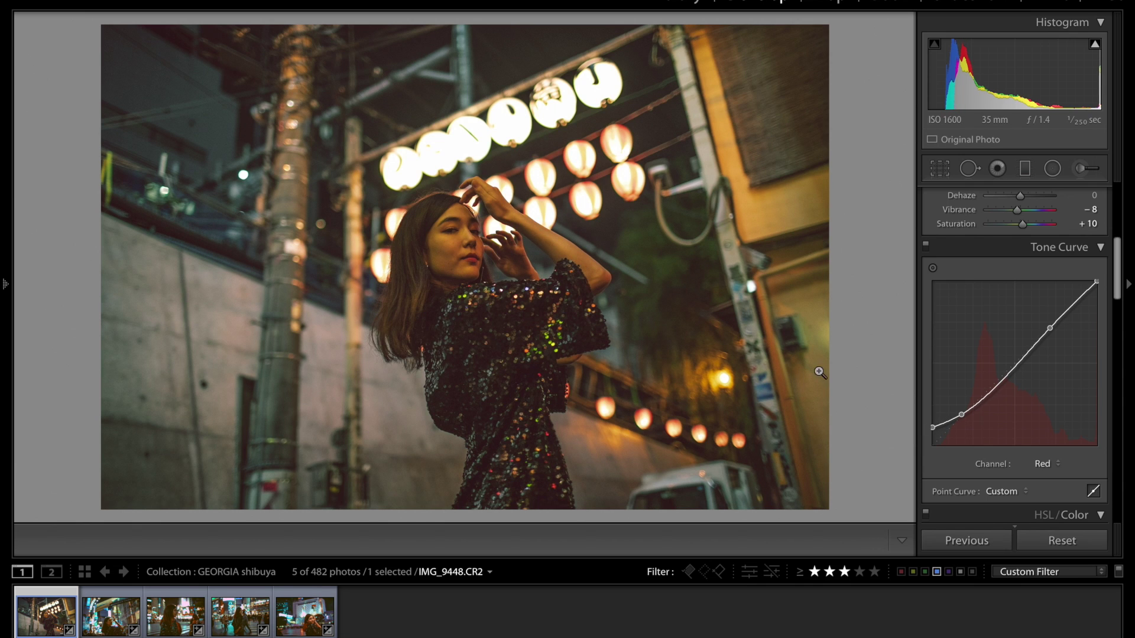
- Zoom in on the woman at 1:1, compare with the original, then return to full view
click(519, 304)
key(backslash)
key(backslash)
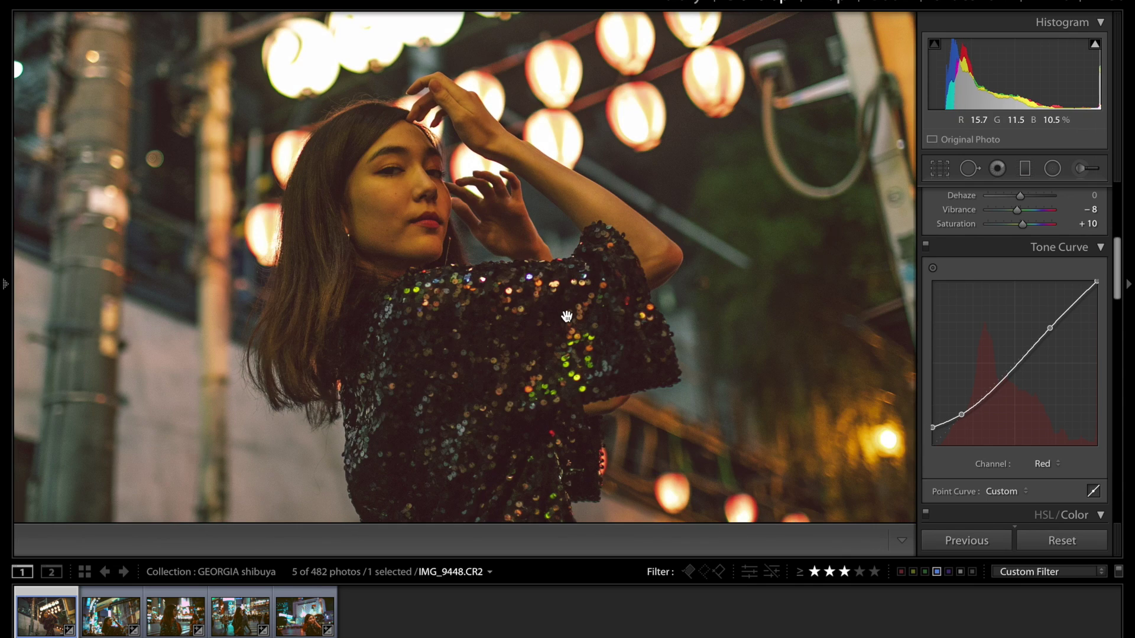
click(554, 320)
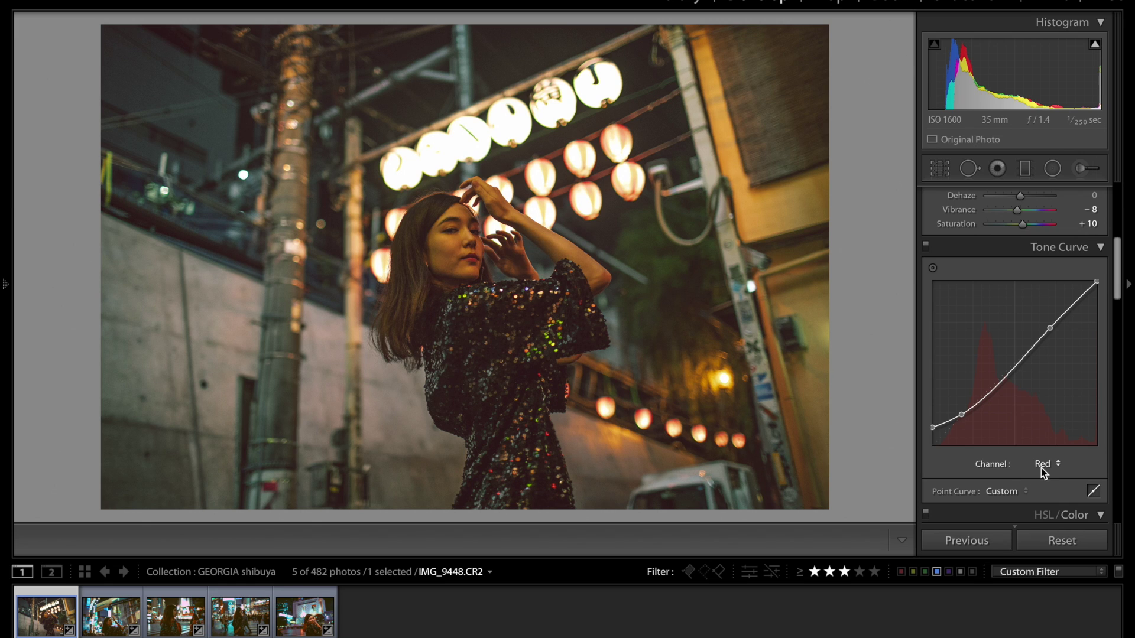
- On the Green curve, pull the highlight endpoint down, lift the shadows and add two midpoints
drag(1041, 467, 1041, 479)
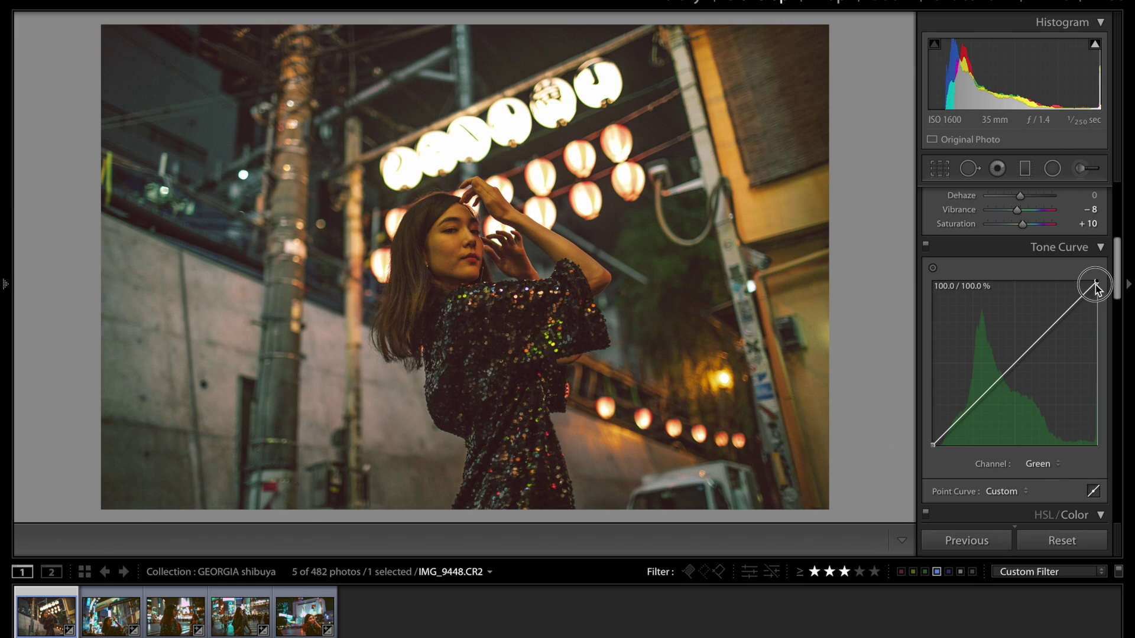
drag(1094, 284, 1070, 308)
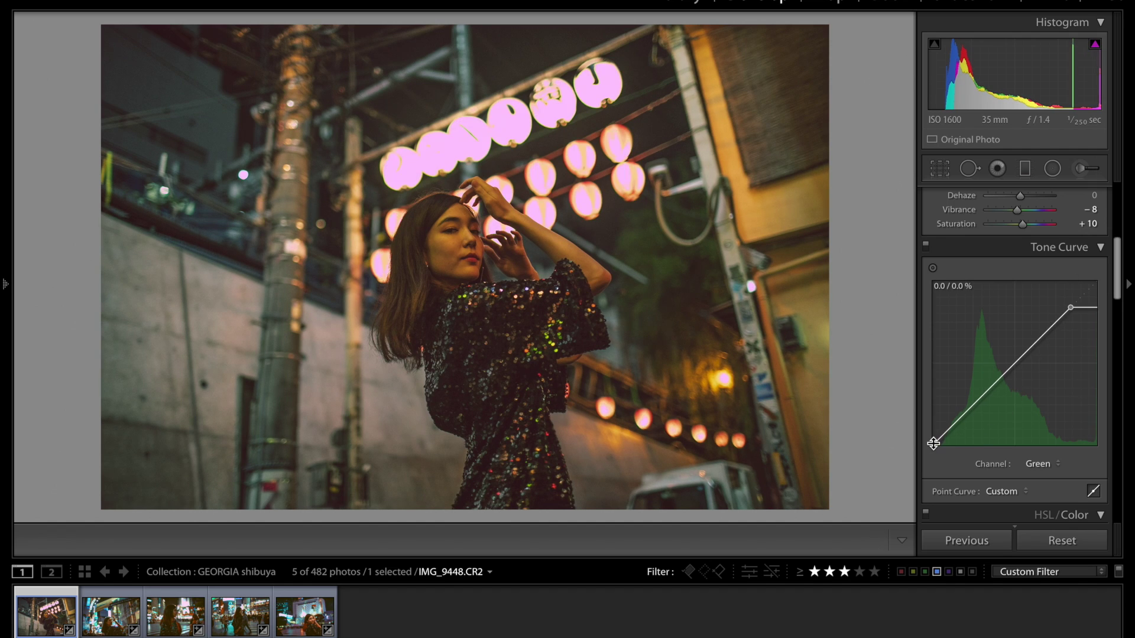
drag(933, 443, 957, 421)
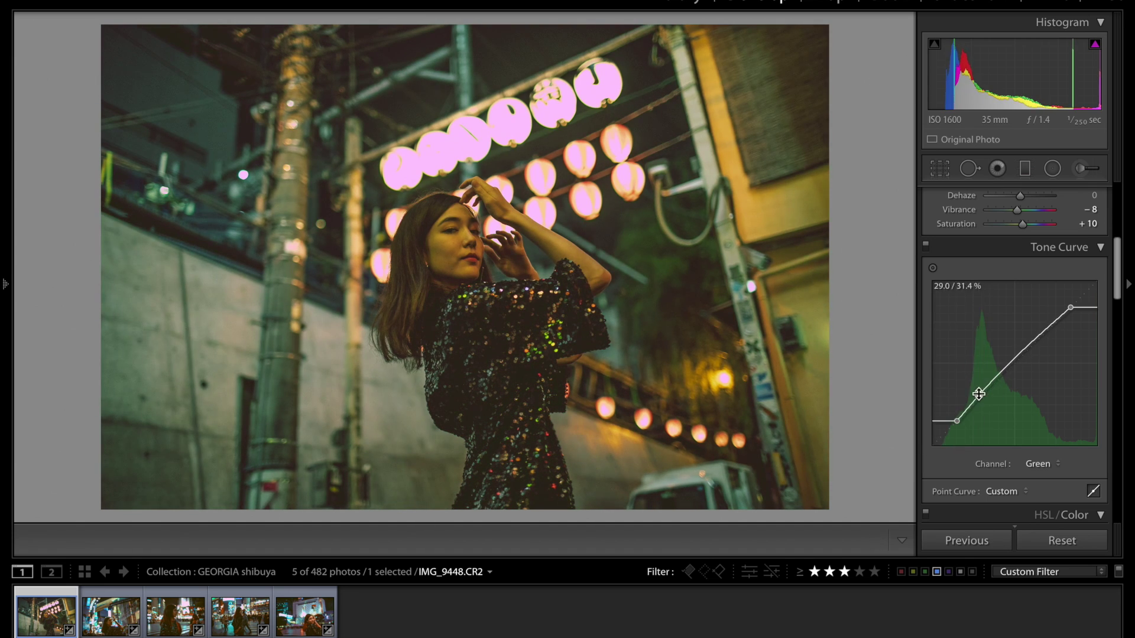
click(1012, 364)
click(980, 394)
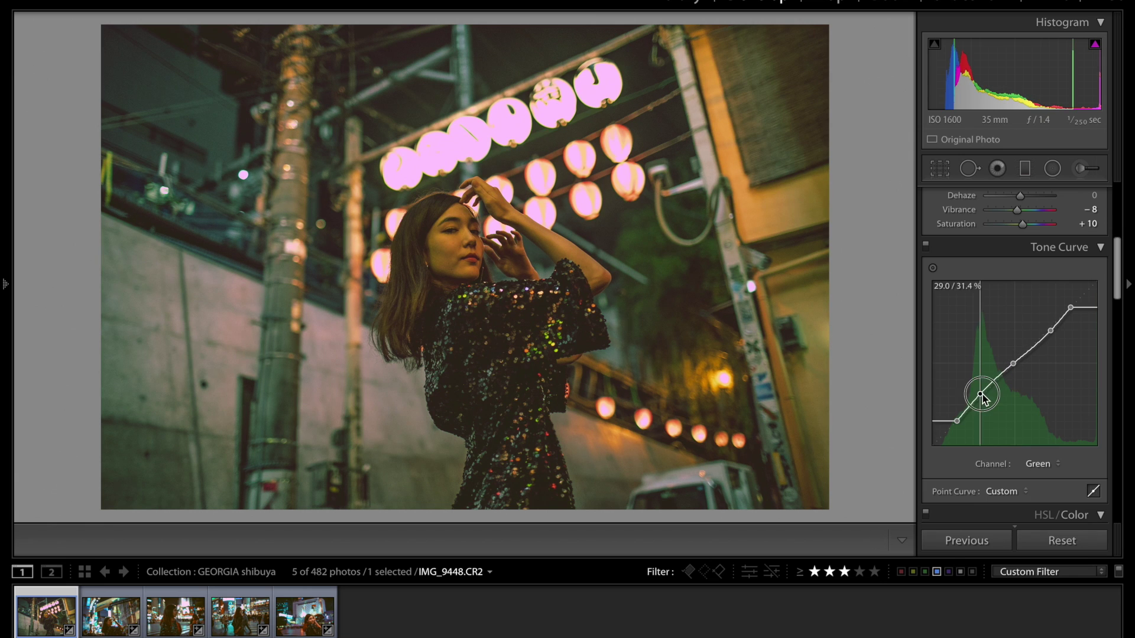
drag(981, 397, 981, 395)
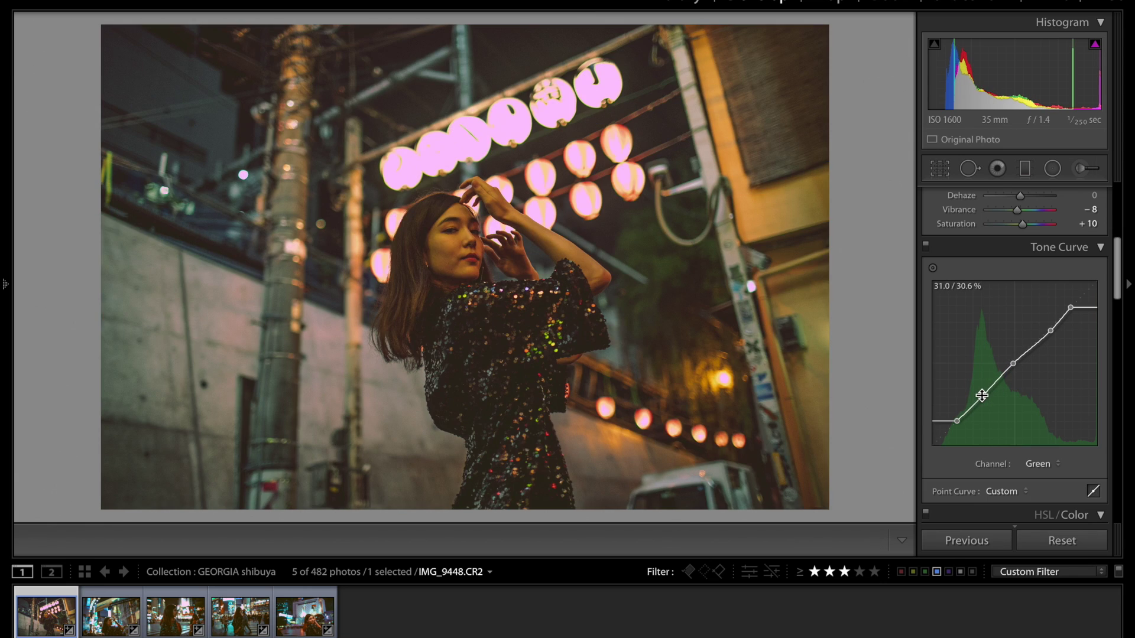
key(backslash)
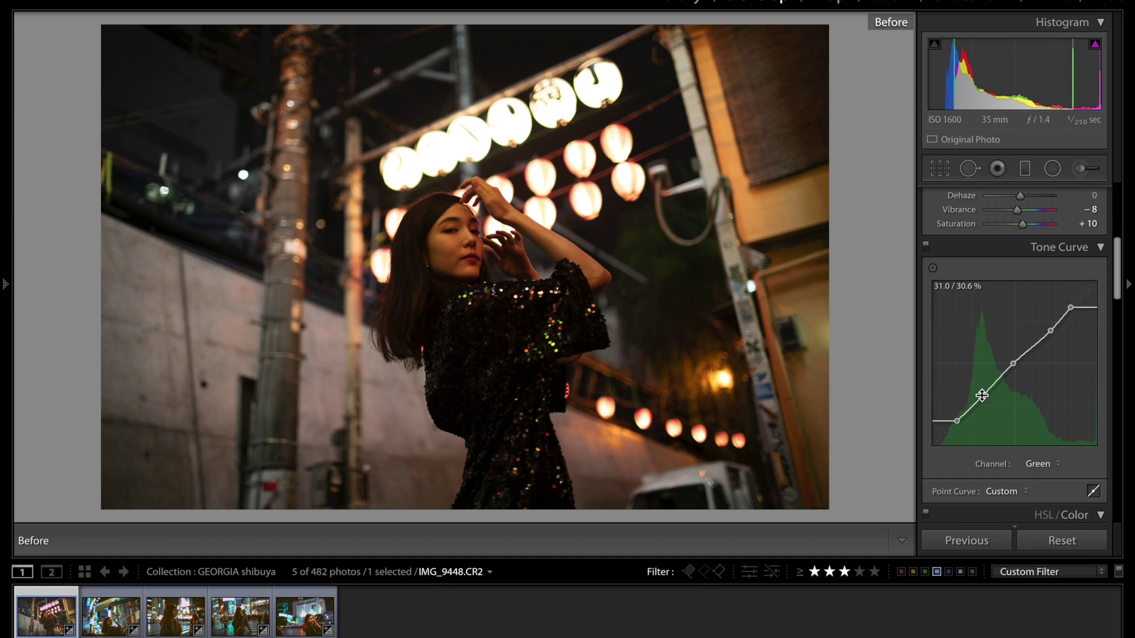
key(backslash)
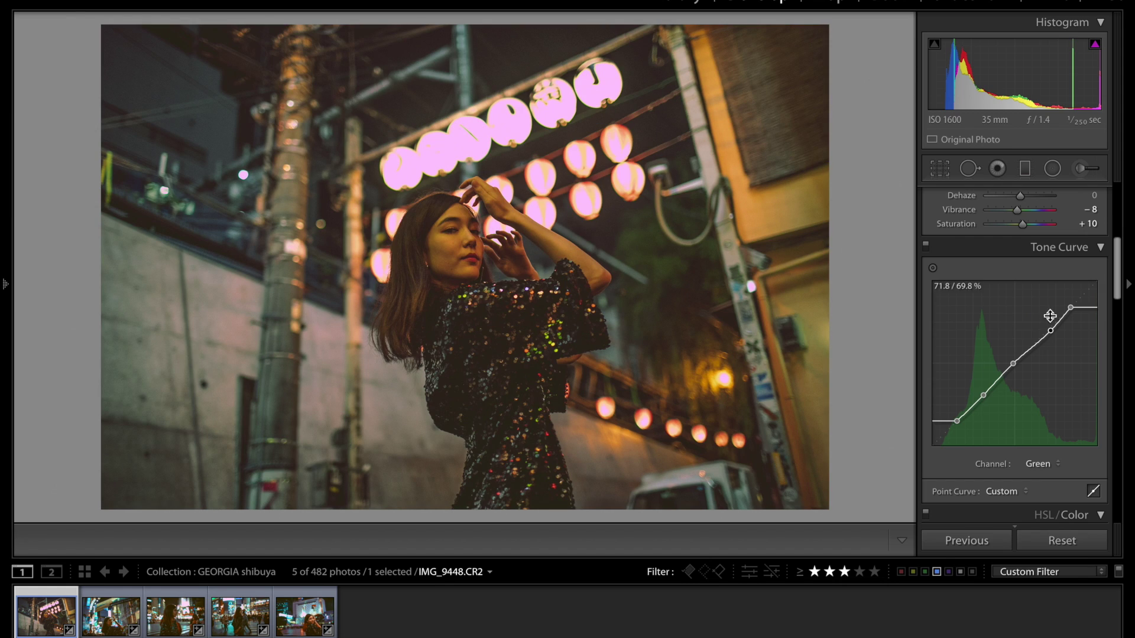
- Fine-tune the Green curve's top, upper and bottom points, comparing against the original
mouse_move(1071, 307)
mouse_down()
mouse_move(1044, 333)
mouse_move(1072, 309)
mouse_up()
drag(1013, 365, 1010, 369)
key(backslash)
key(backslash)
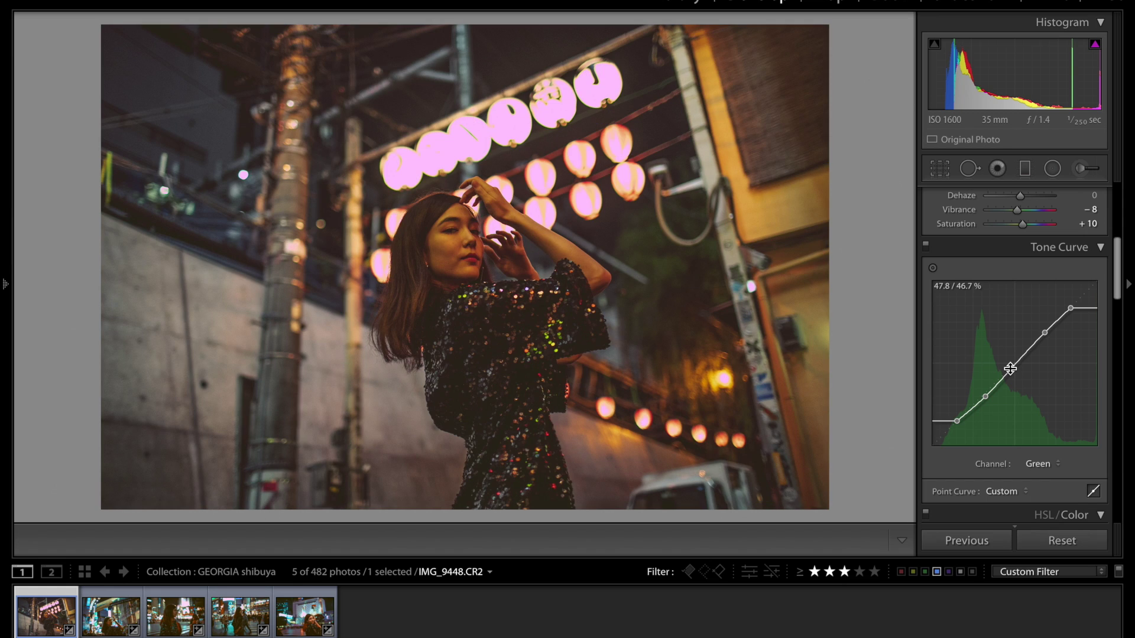
drag(956, 421, 985, 395)
key(backslash)
key(backslash)
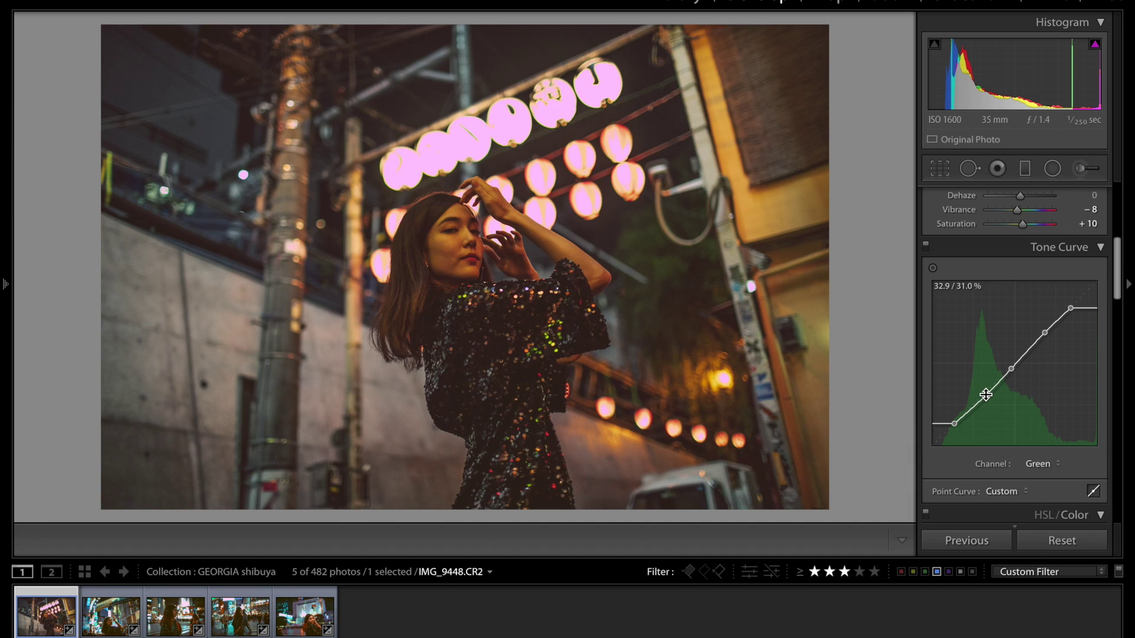
click(1048, 466)
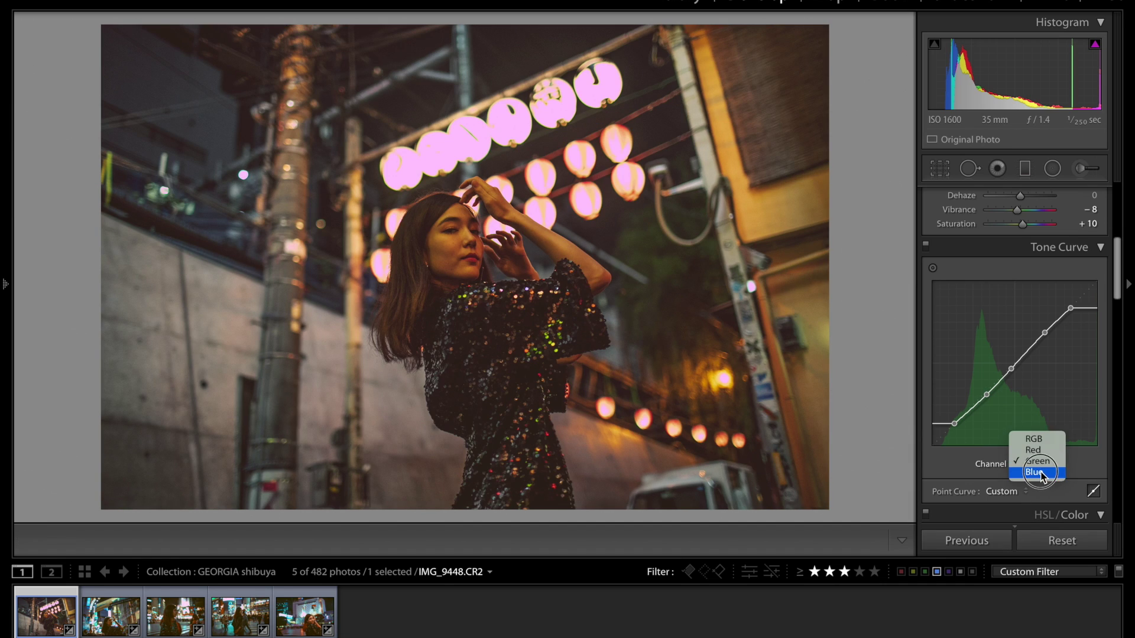
click(1049, 472)
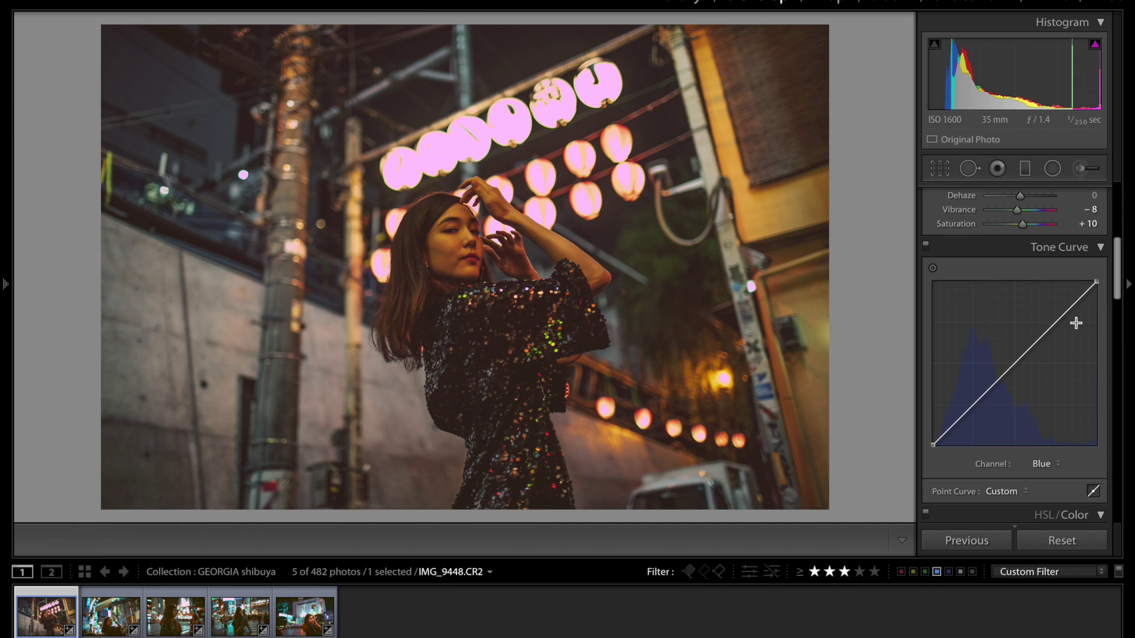
- Pull the Blue curve's highlight endpoint down and add upper and lower points to warm the photo
drag(1094, 285, 1086, 318)
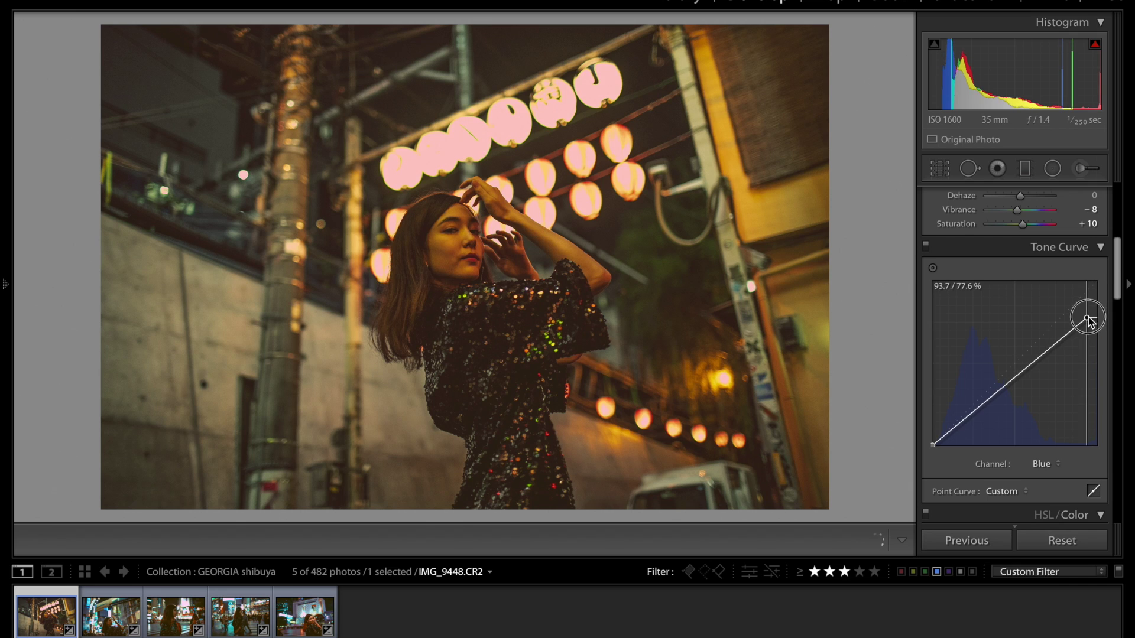
drag(1032, 364, 1058, 371)
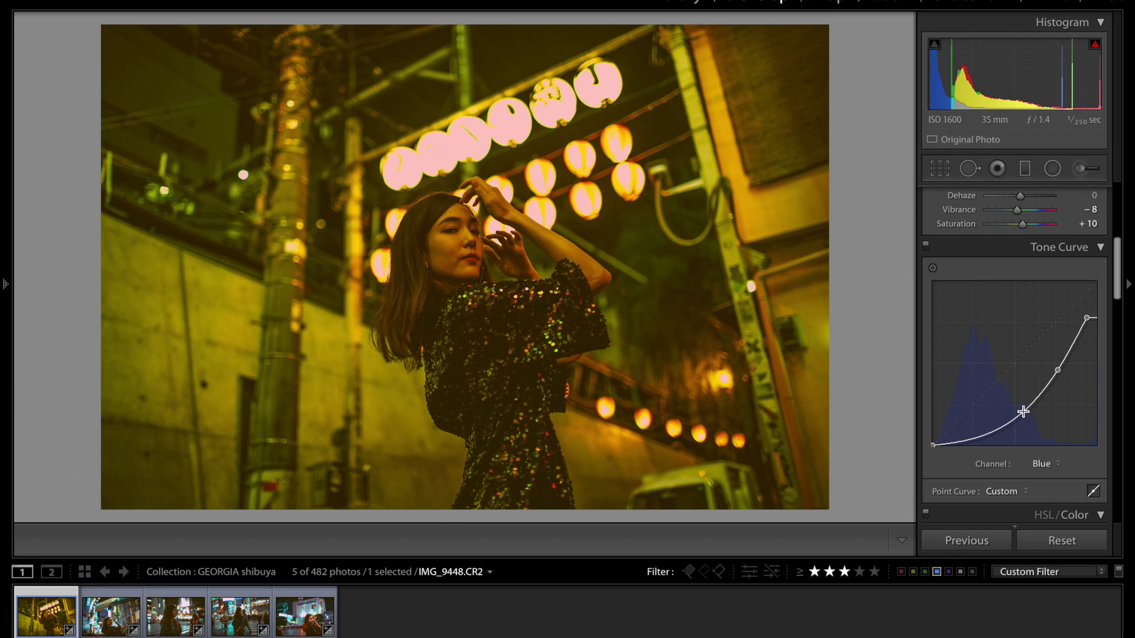
drag(1023, 412, 989, 420)
drag(934, 444, 938, 440)
click(1033, 394)
drag(1055, 371, 1062, 358)
drag(1086, 318, 1093, 314)
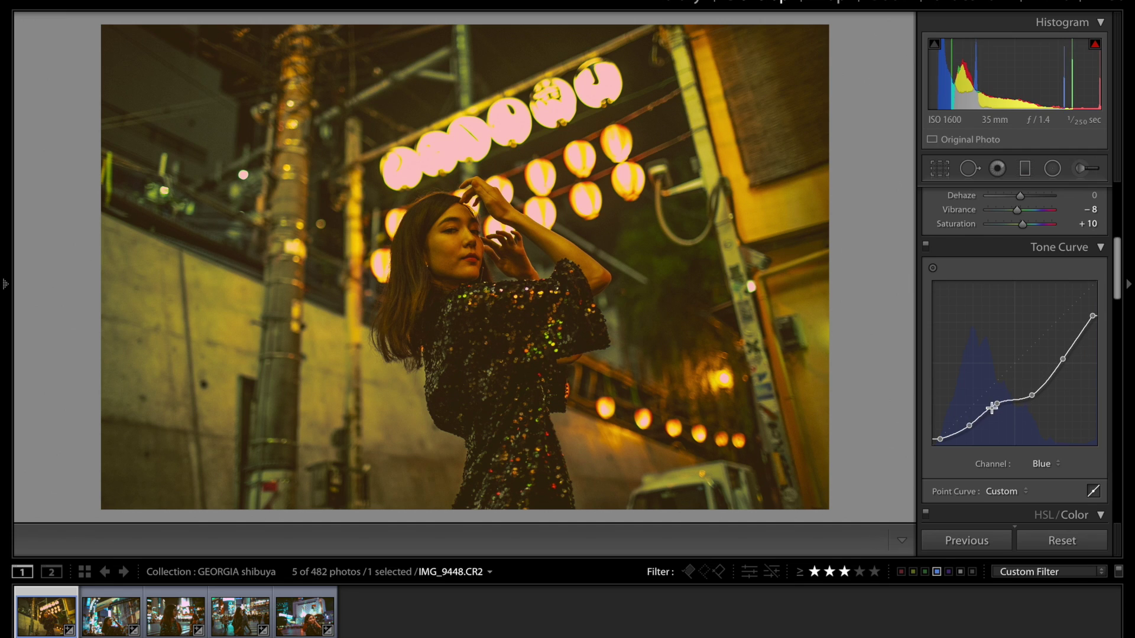
- Add shadow points, push the Blue curve's midtones up, and return its black point to the corner
drag(967, 424, 967, 422)
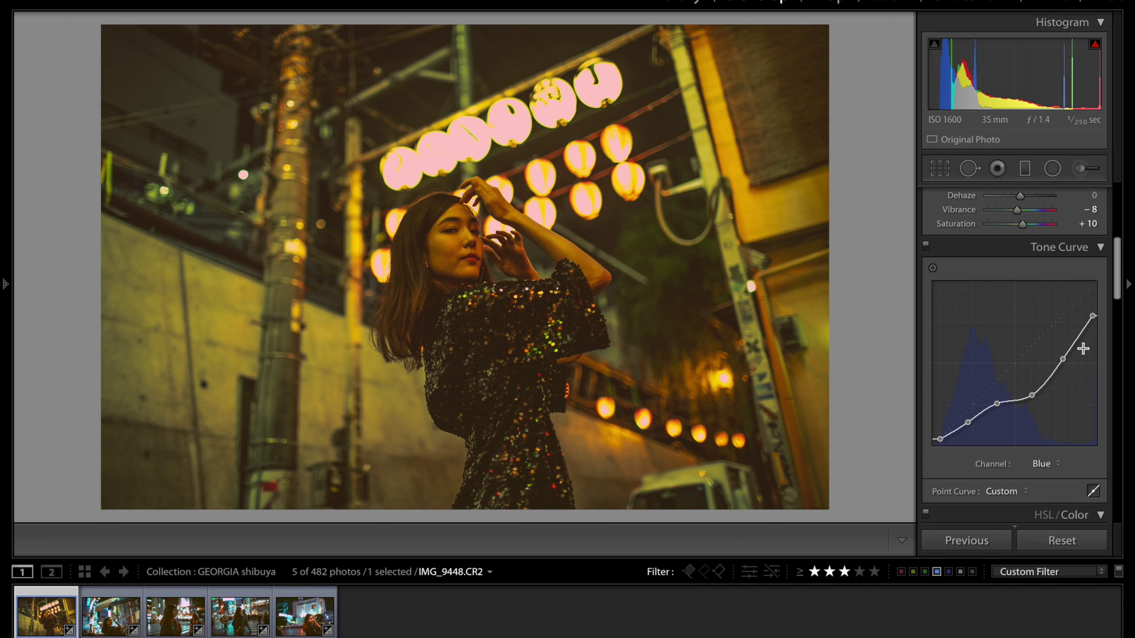
click(998, 403)
drag(1032, 395, 1062, 355)
drag(1097, 317, 1098, 313)
drag(997, 404, 1056, 357)
drag(939, 439, 1038, 390)
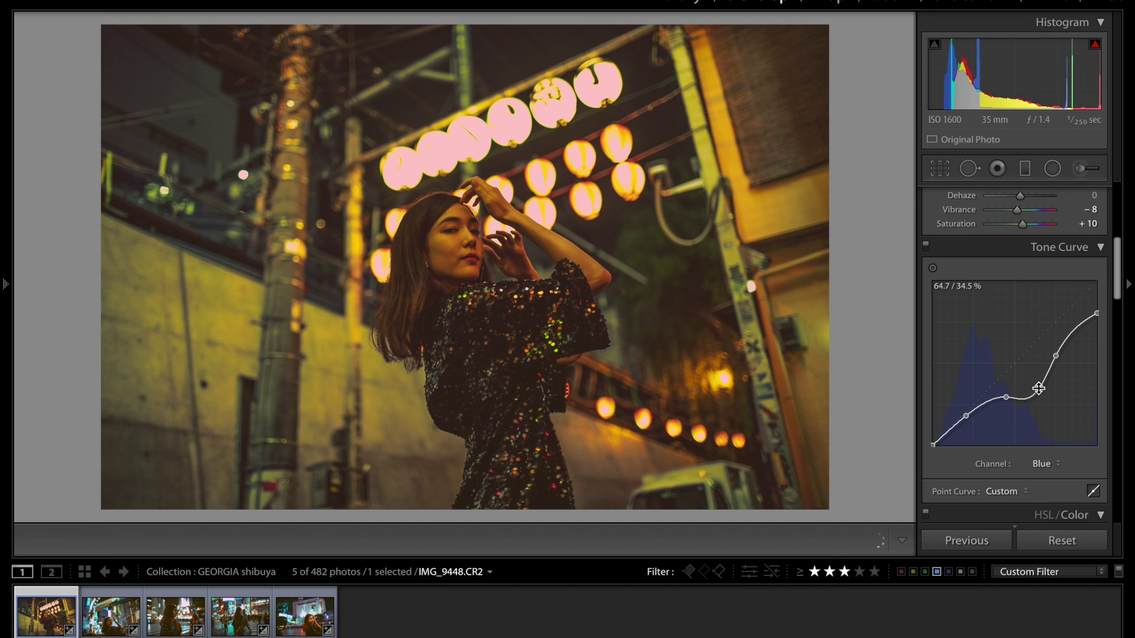
scroll(969, 354, down, 4)
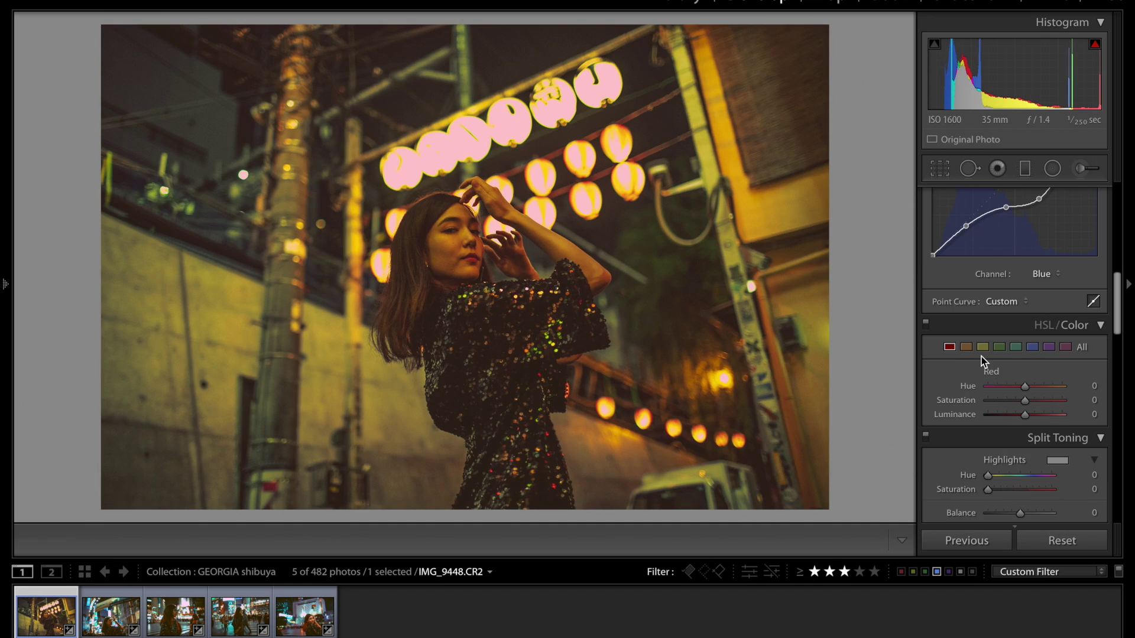
- Drag the Red hue higher while zoomed in on the face, undoing an accidental saturation drop
scroll(981, 356, up, 3)
key(backslash)
key(backslash)
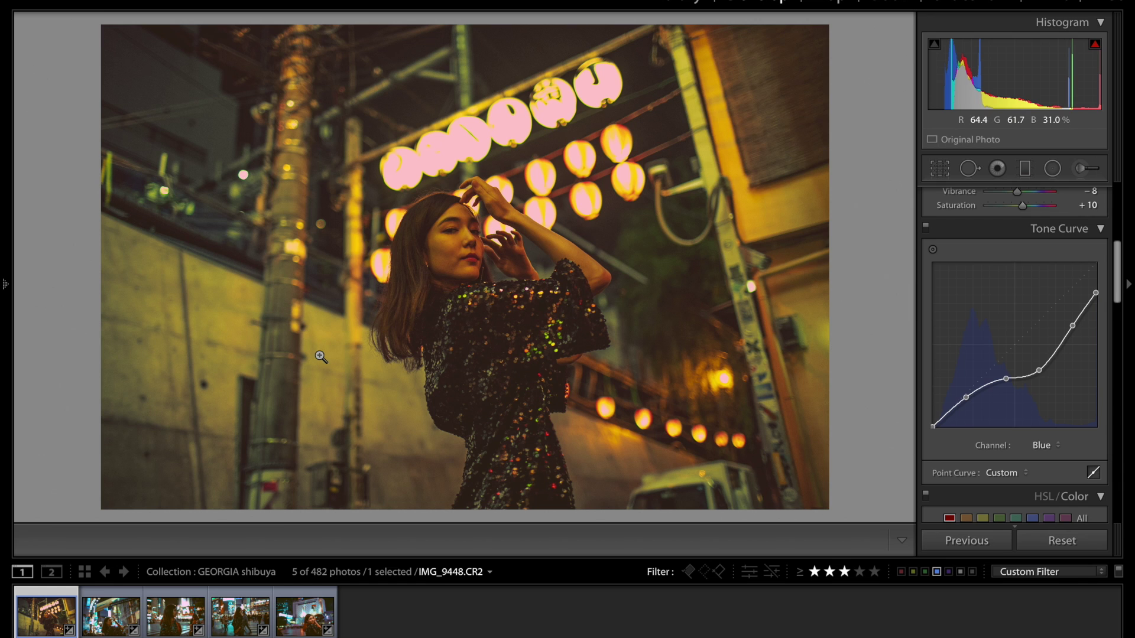
key(backslash)
scroll(919, 328, down, 5)
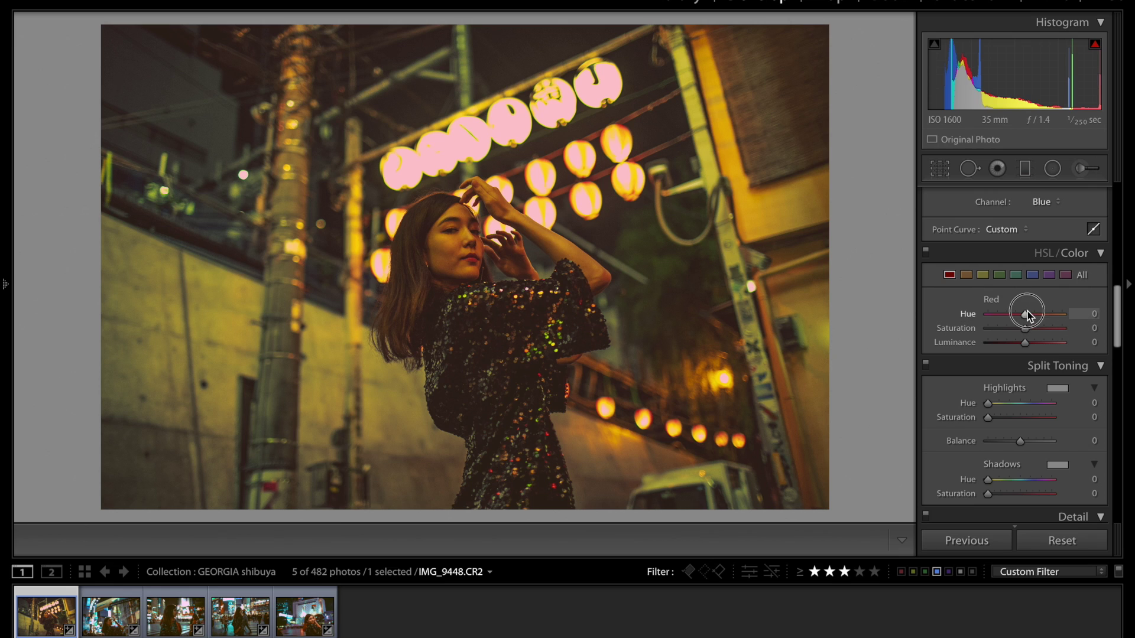
mouse_move(1028, 315)
mouse_down()
mouse_move(1073, 313)
mouse_move(966, 314)
mouse_move(1077, 320)
mouse_move(974, 321)
mouse_move(1054, 317)
mouse_move(1028, 317)
mouse_up()
click(452, 248)
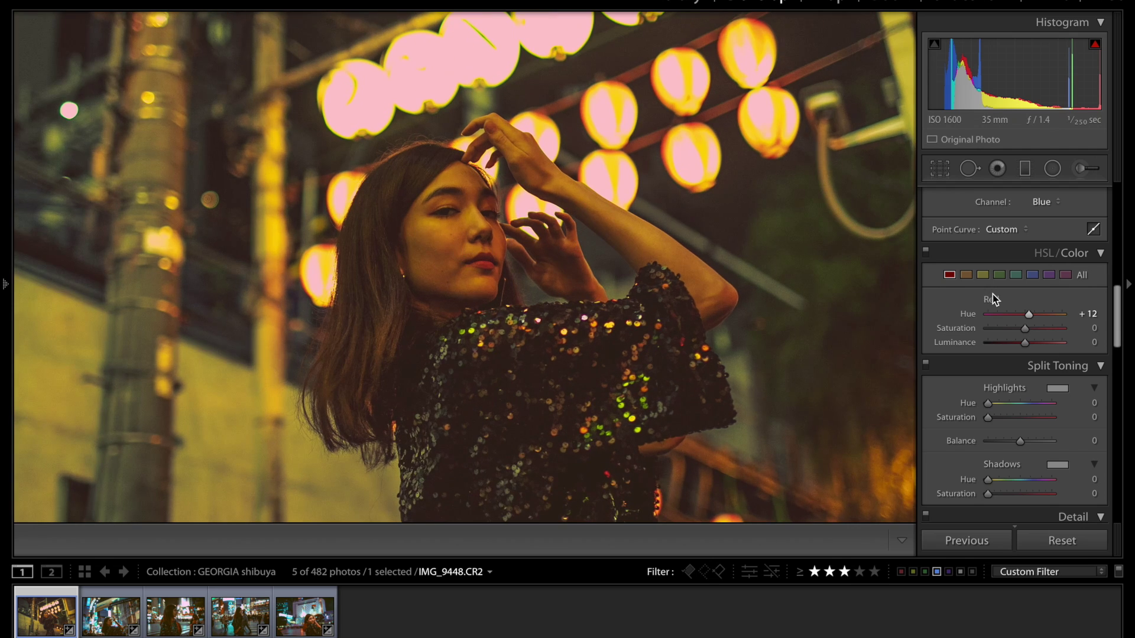
mouse_move(1030, 317)
mouse_down()
mouse_move(1059, 317)
mouse_move(963, 317)
mouse_move(1051, 318)
mouse_move(976, 329)
mouse_move(1042, 318)
mouse_up()
click(608, 318)
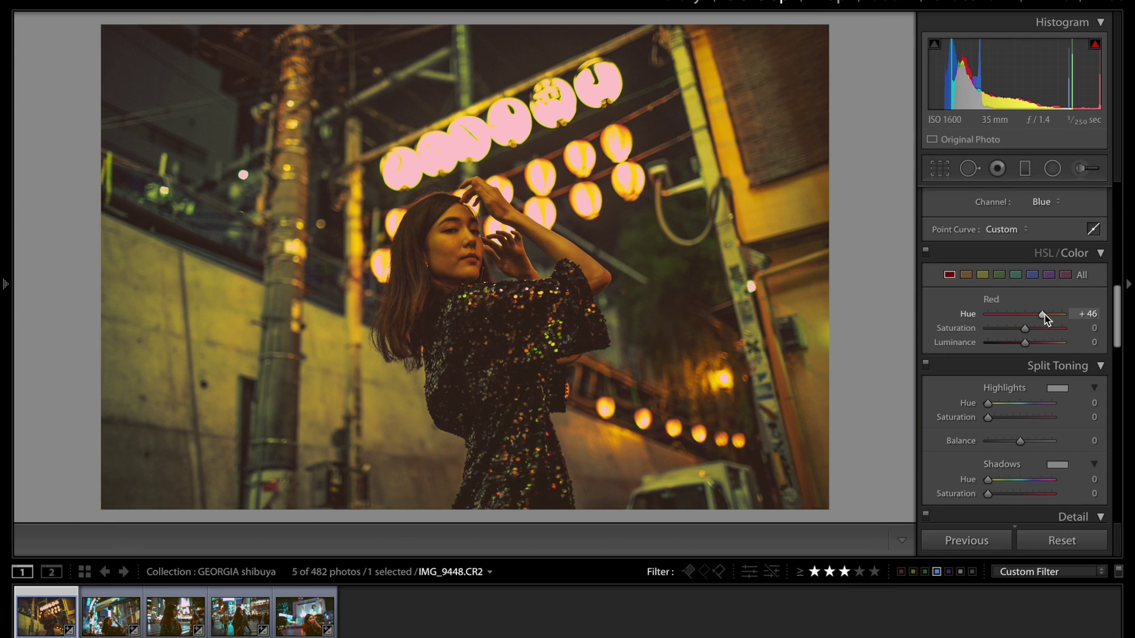
drag(1044, 315, 945, 334)
key(ctrl+z)
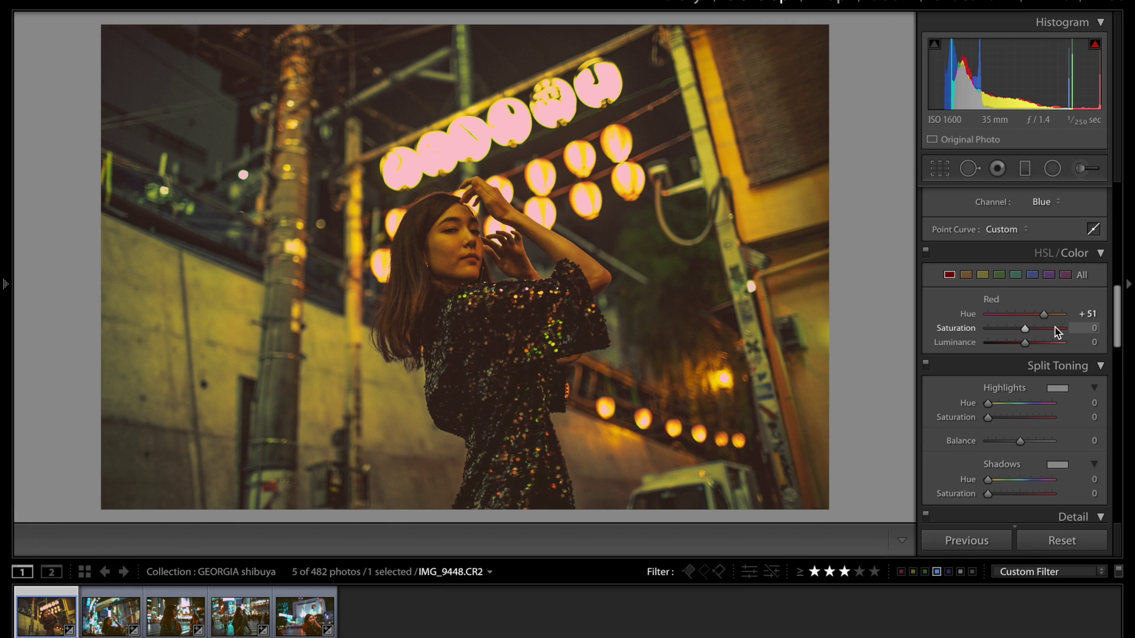
- Enter Red Hue +48, Saturation +18 and Luminance −35, then compare with the original
click(1087, 314)
text(+ )
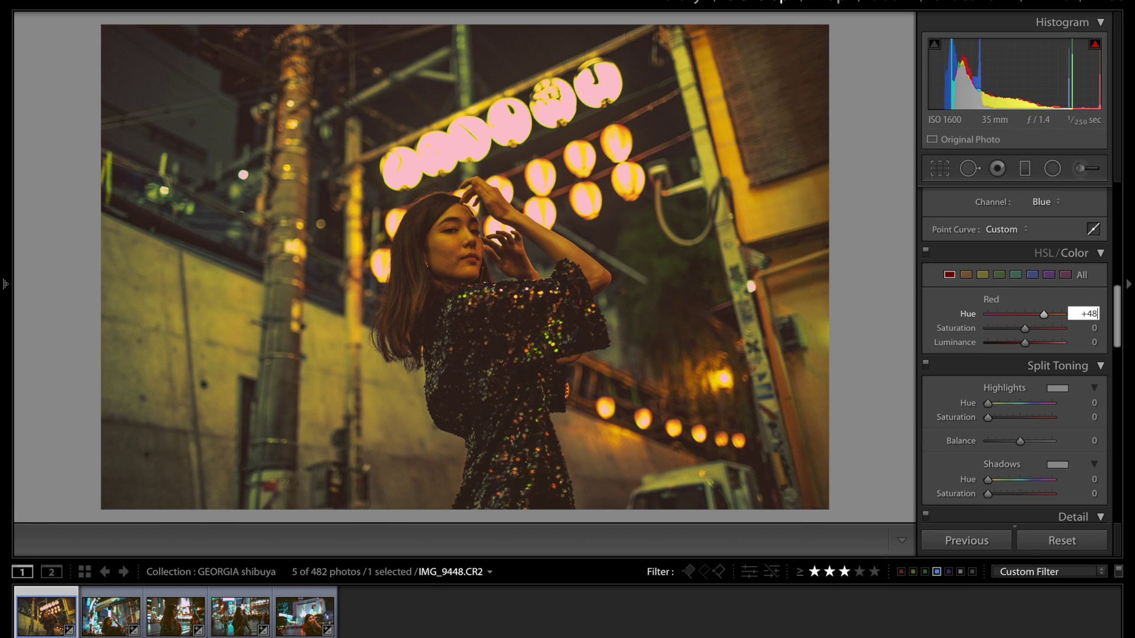
text(48)
key(Return)
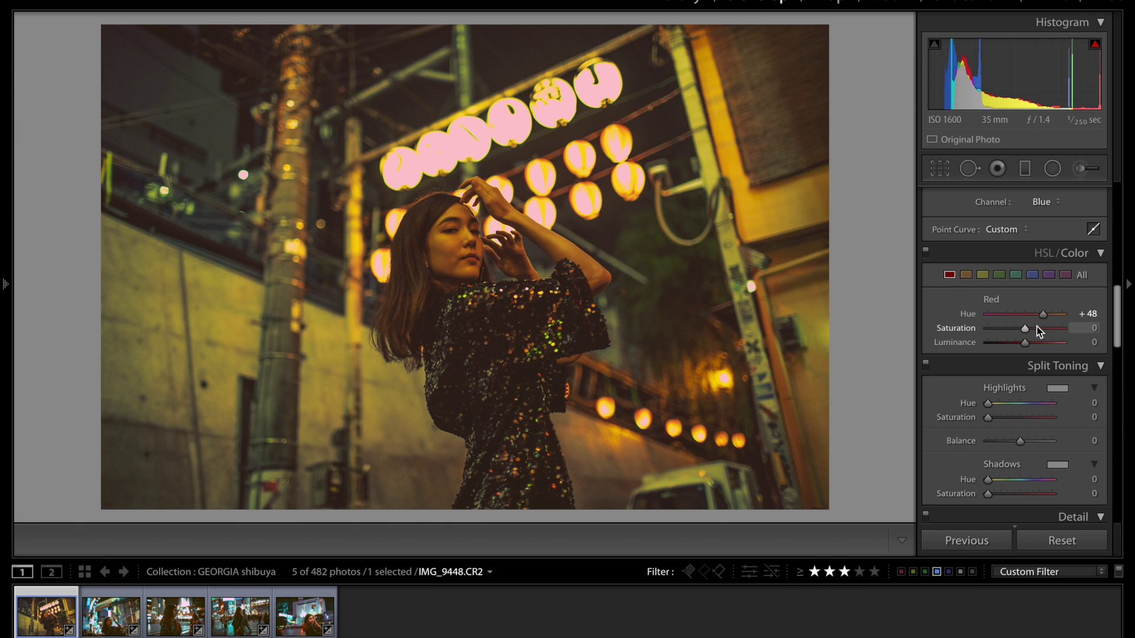
click(1088, 329)
key(Return)
click(1091, 343)
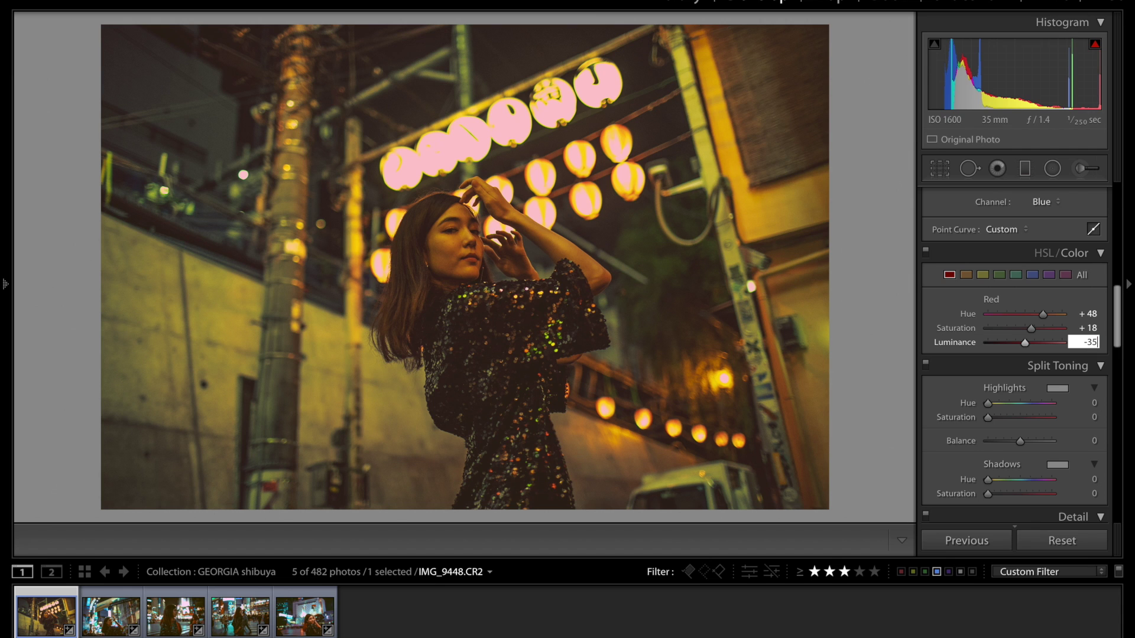
text(-35)
key(Return)
key(backslash)
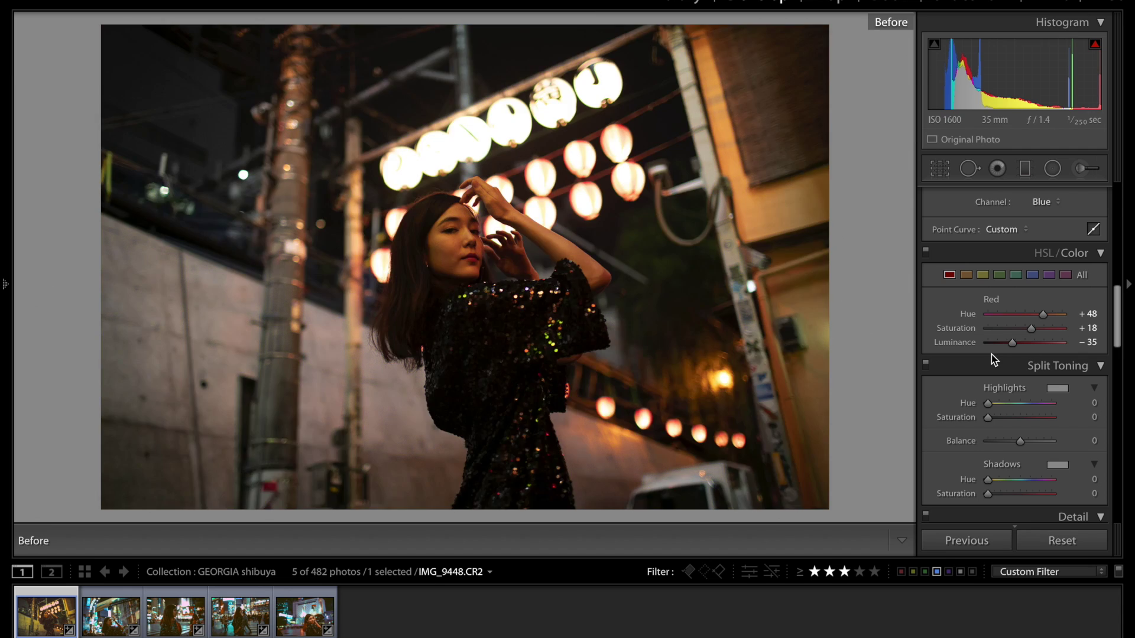
key(backslash)
click(966, 274)
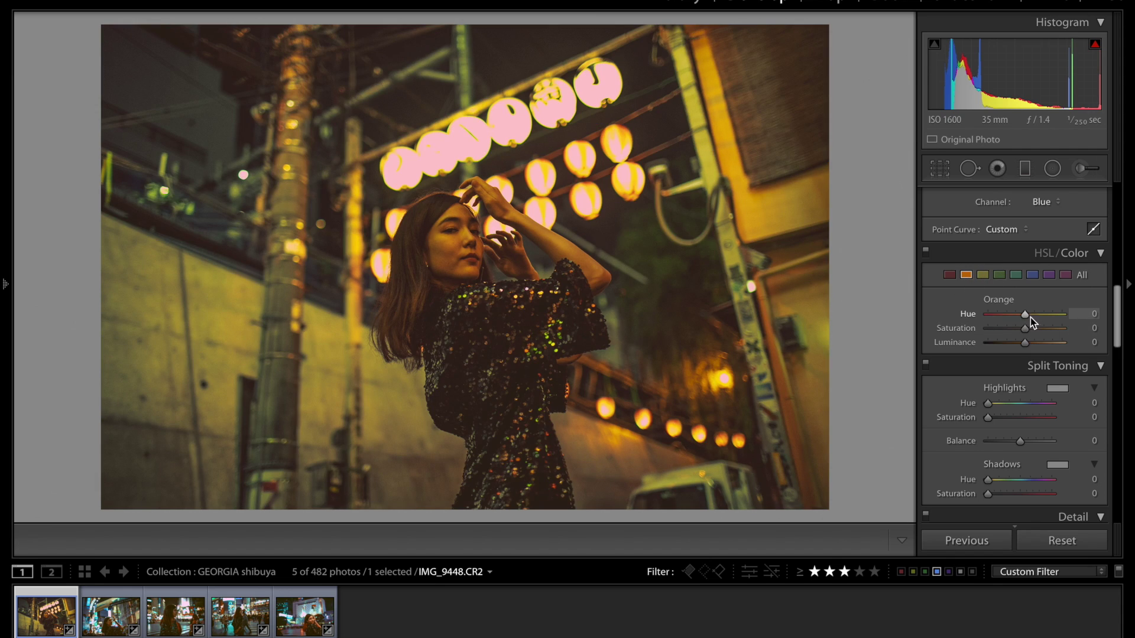
- Set Orange to Hue −37, Saturation −38 and Luminance +31
click(1093, 313)
text(-37)
key(Return)
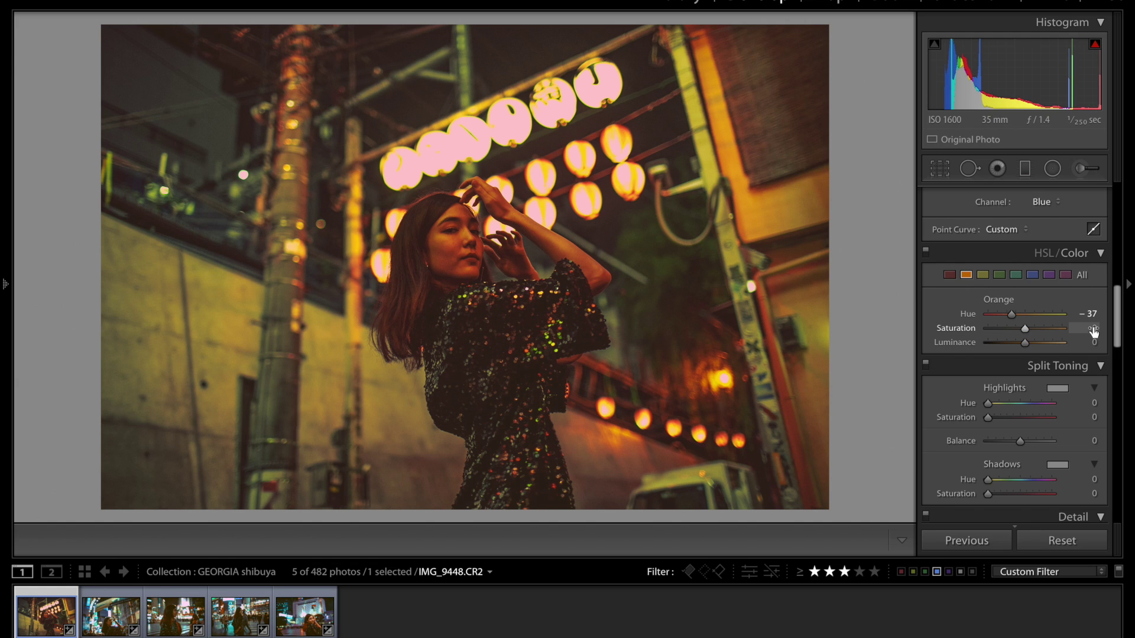
scroll(1034, 342, up, 1)
drag(1093, 331, 1035, 368)
key(backslash)
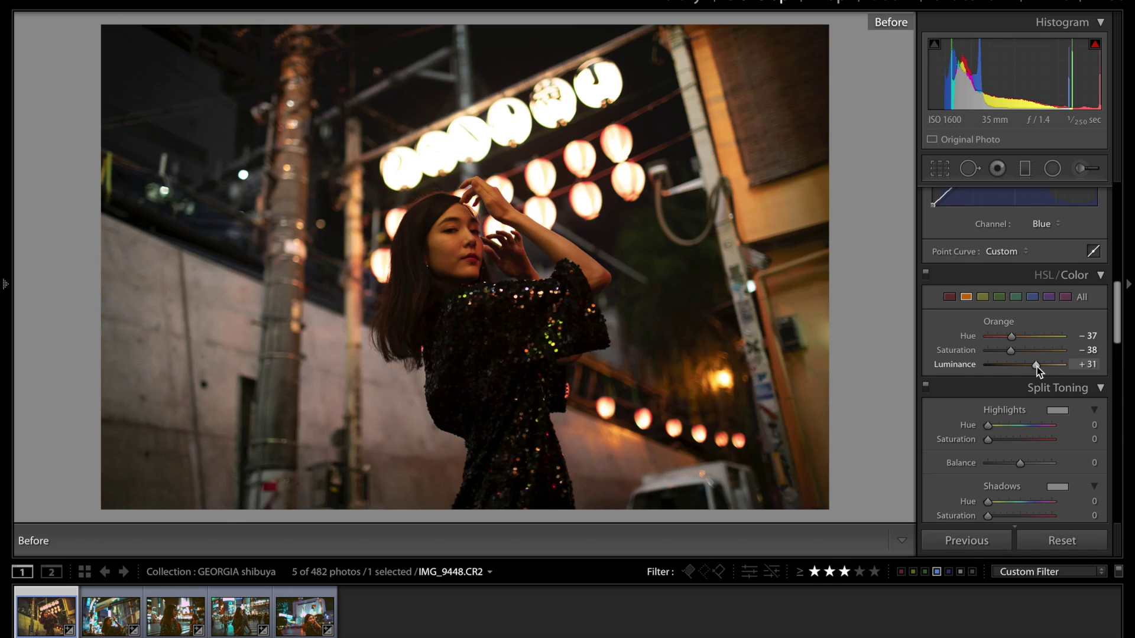
key(backslash)
scroll(1039, 371, down, 1)
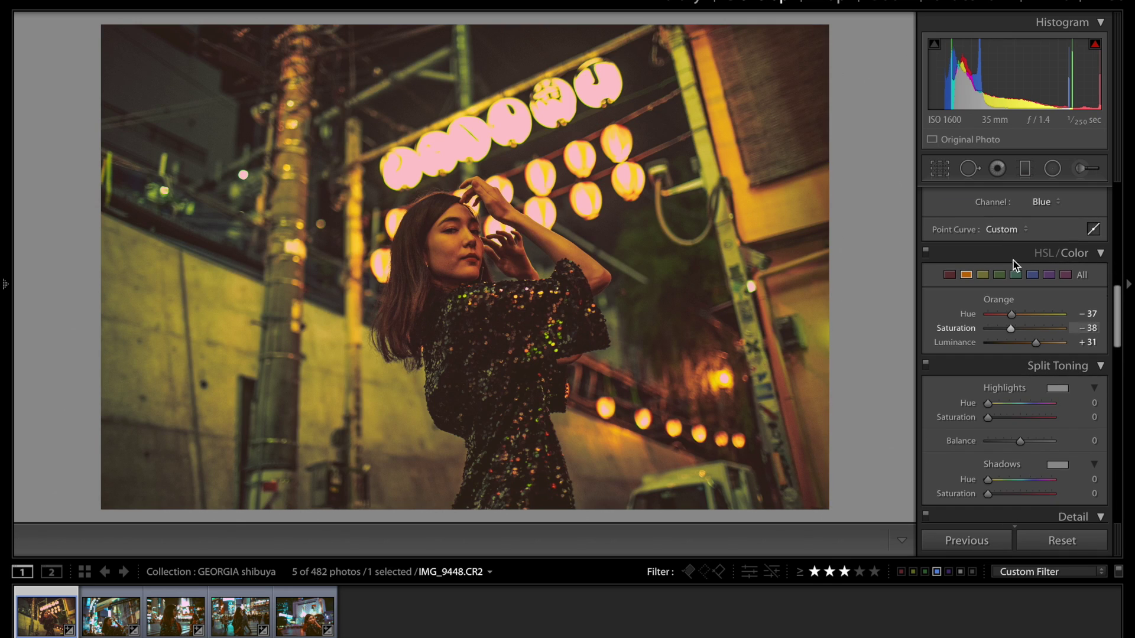
- Set Yellow to Hue −7, Saturation −100 and Luminance +2
click(985, 274)
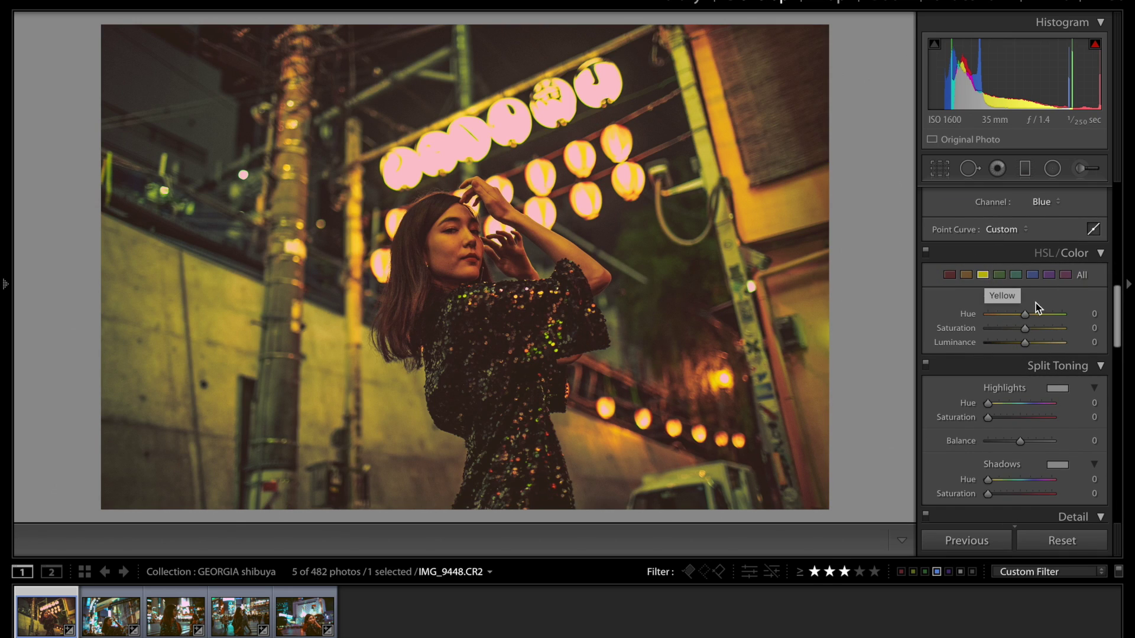
scroll(1034, 325, up, 1)
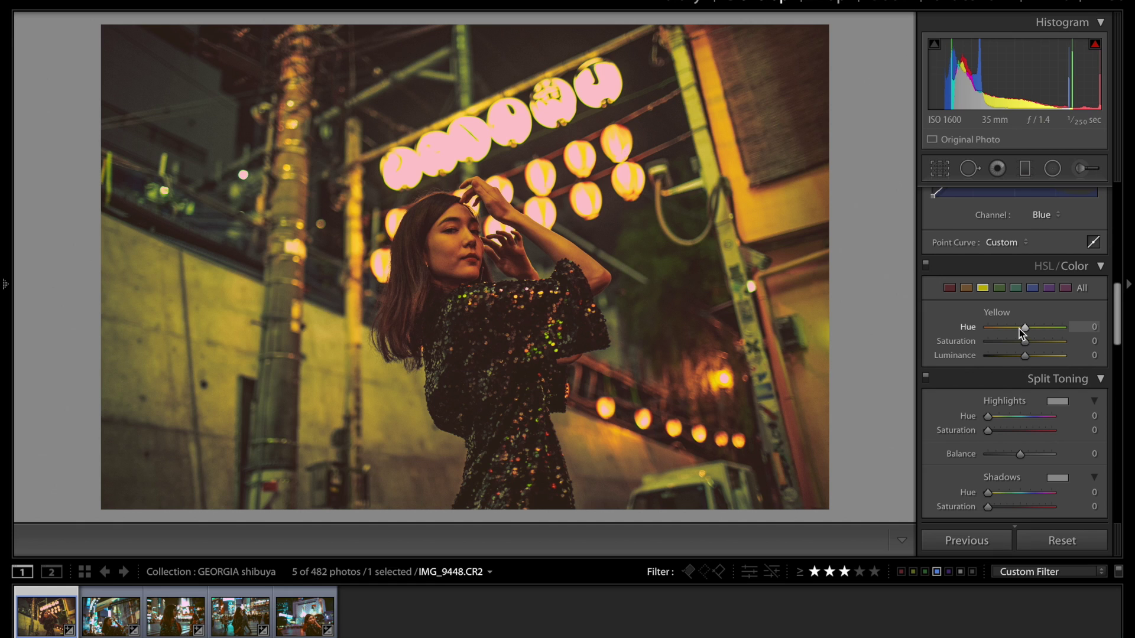
click(1019, 328)
drag(1019, 328, 978, 331)
mouse_move(1026, 336)
mouse_down()
mouse_move(1080, 327)
mouse_move(965, 329)
mouse_move(1024, 333)
mouse_up()
drag(1025, 343, 975, 342)
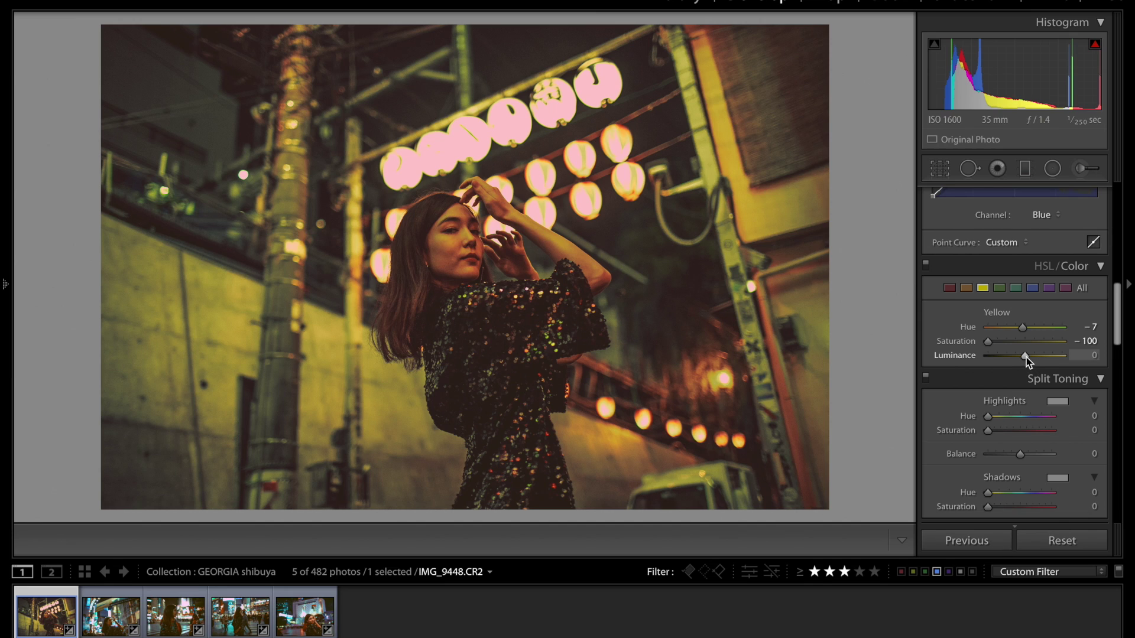
drag(1026, 356, 1027, 357)
- Select the Blue HSL range and raise its Saturation to about +62
click(1032, 290)
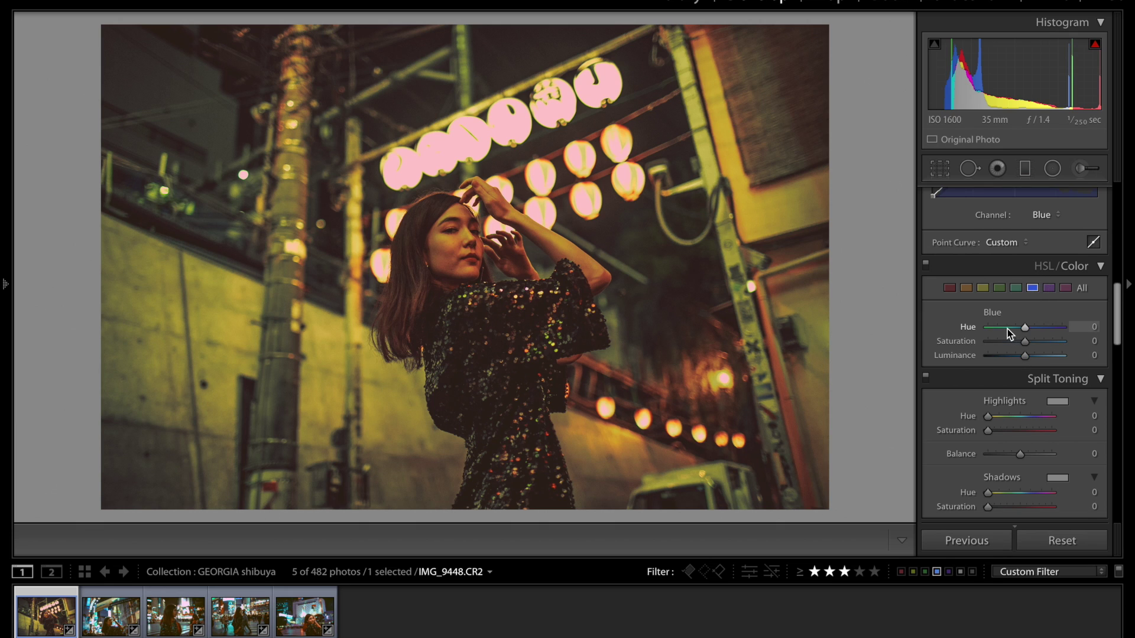
drag(1031, 342, 1047, 343)
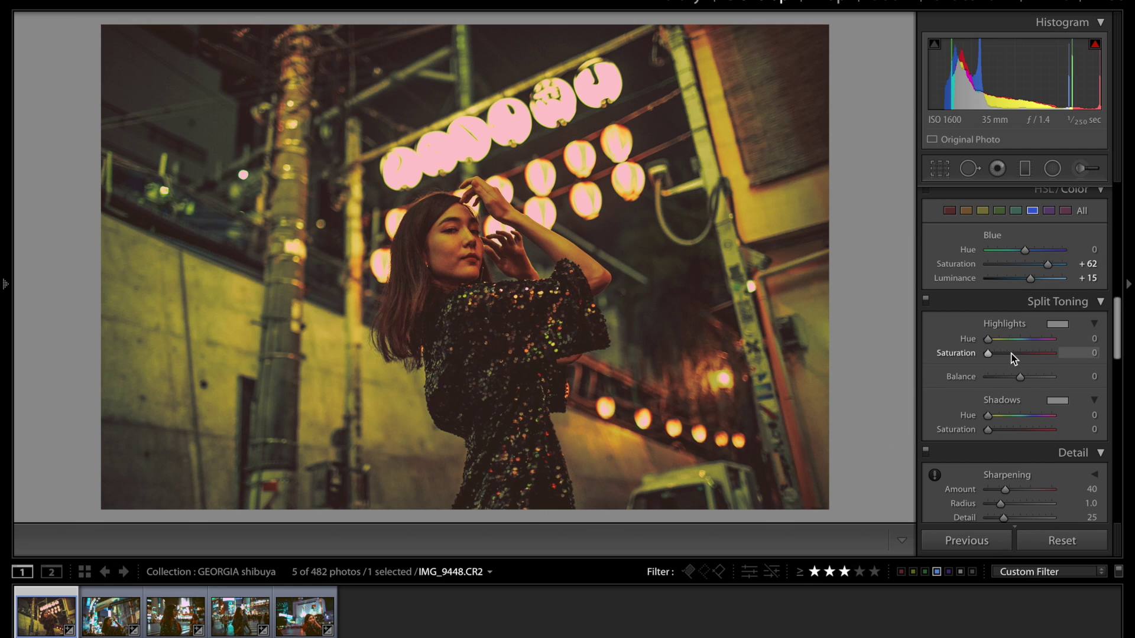
- Tint highlights to Hue 237, Saturation 58 and shadows to Hue 35, Saturation 33, comparing to the original
drag(1011, 353, 1034, 341)
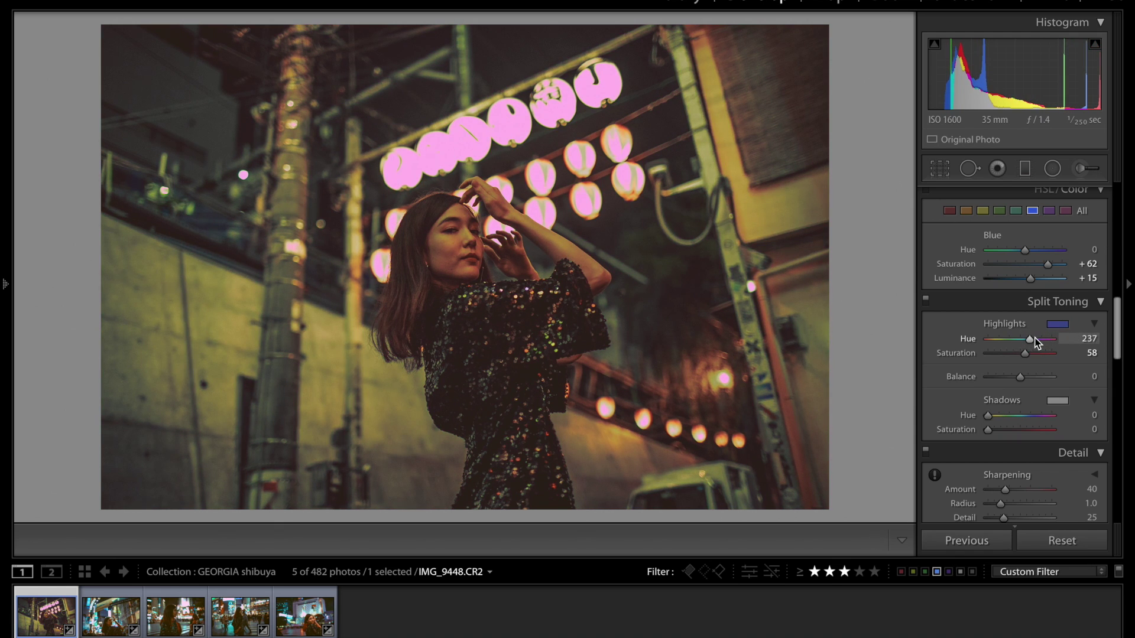
key(backslash)
key(backslash)
scroll(1034, 341, down, 3)
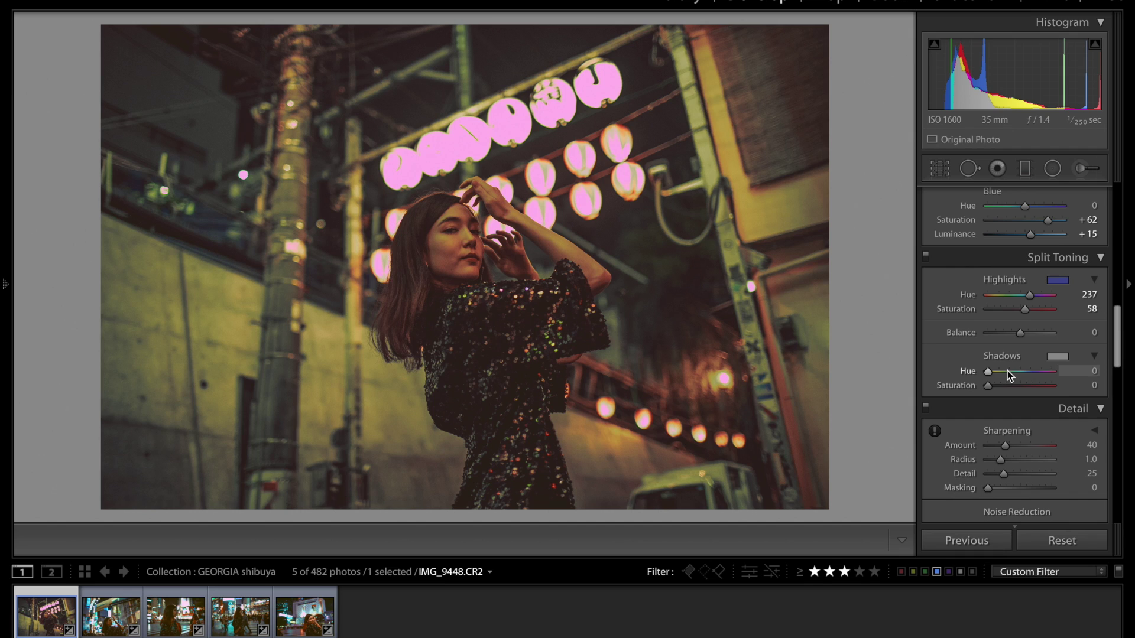
drag(1007, 371, 995, 372)
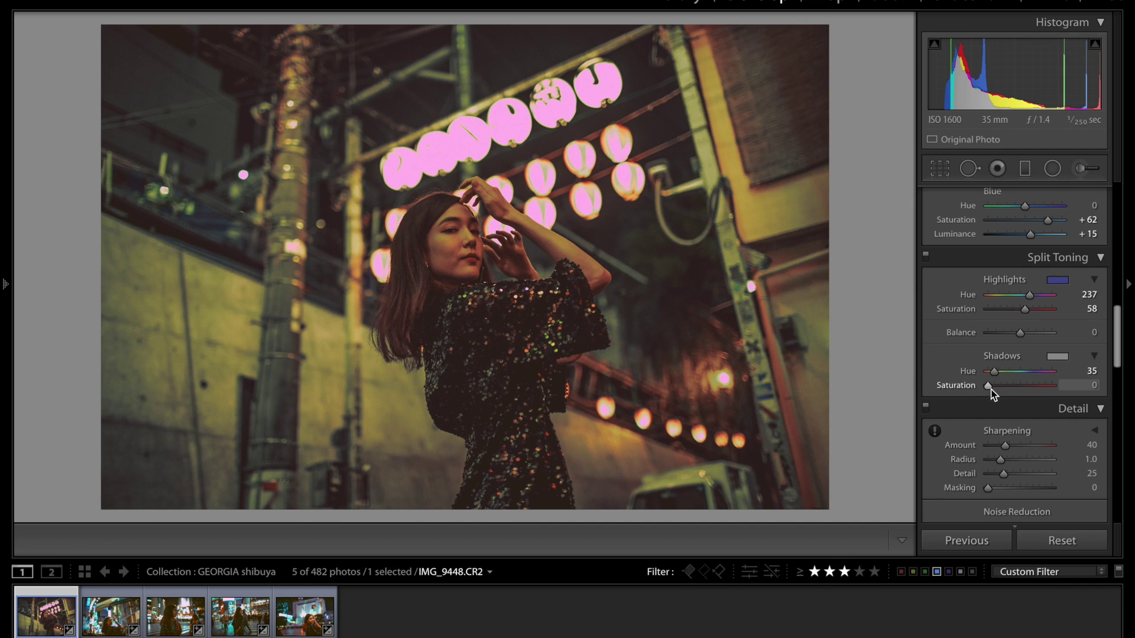
drag(998, 395, 1010, 395)
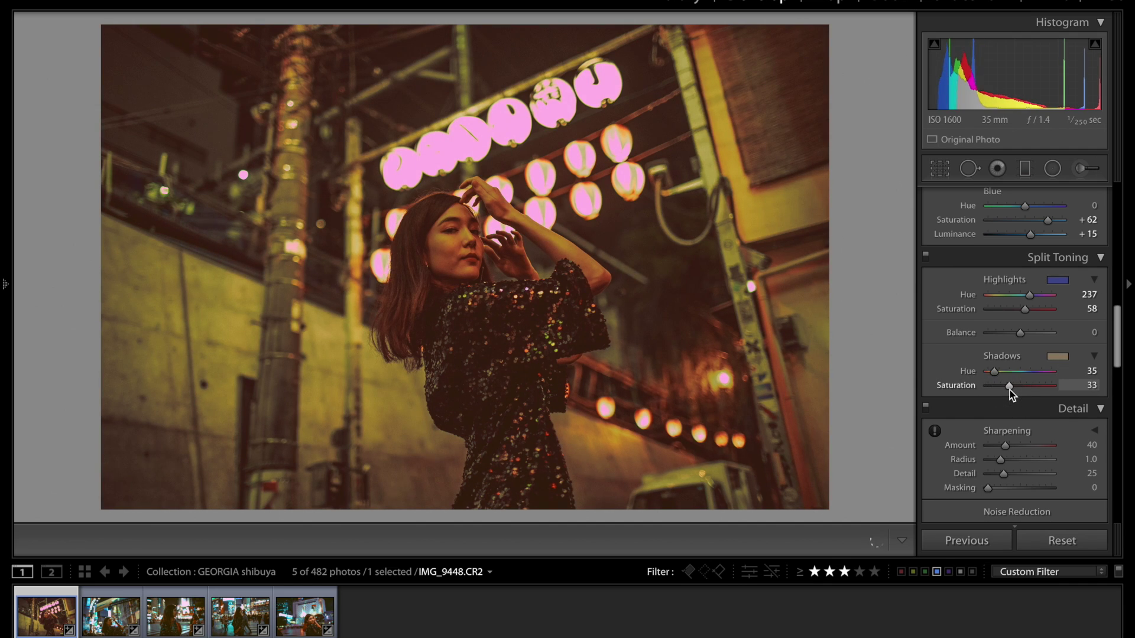
key(backslash)
key(backslash)
key(backslash)
key(backslash)
key(backslash)
key(backslash)
- Push Calibration to Shadows Tint +100, Red +100/+80, Green +100/+100, Blue Primary −32/+100
scroll(1024, 437, down, 10)
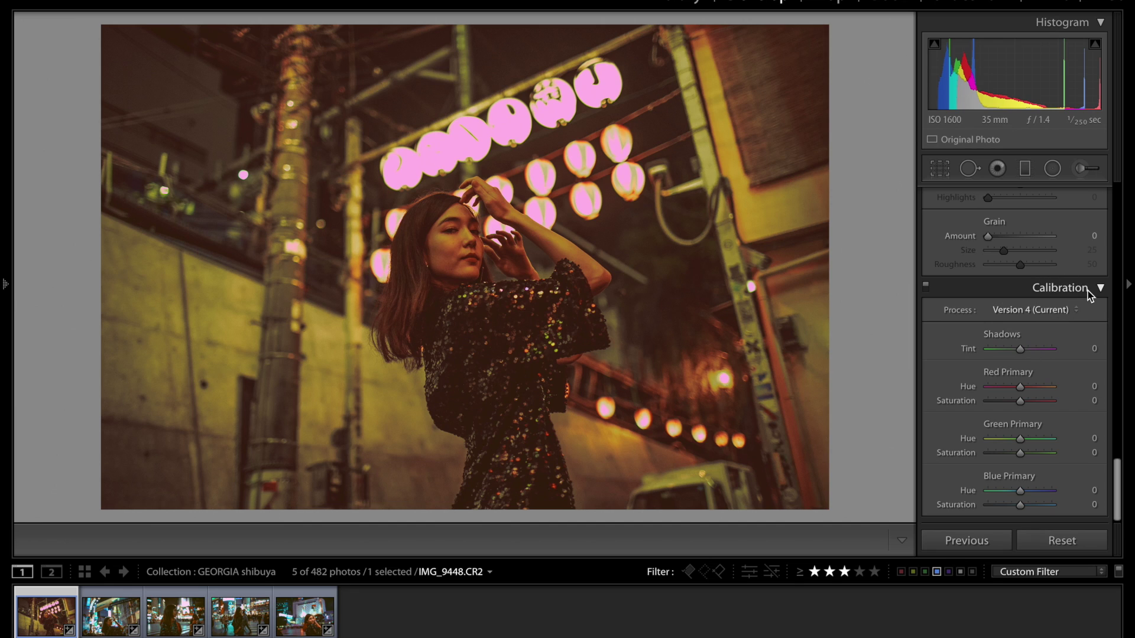
click(1020, 351)
drag(1021, 351, 1056, 355)
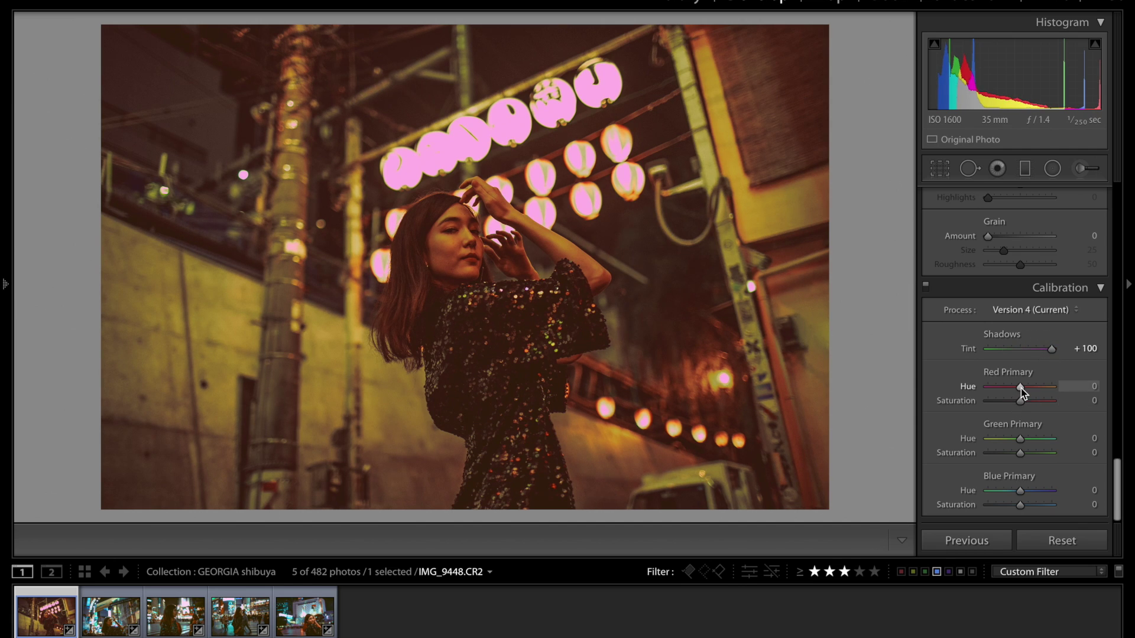
drag(1020, 388, 1046, 406)
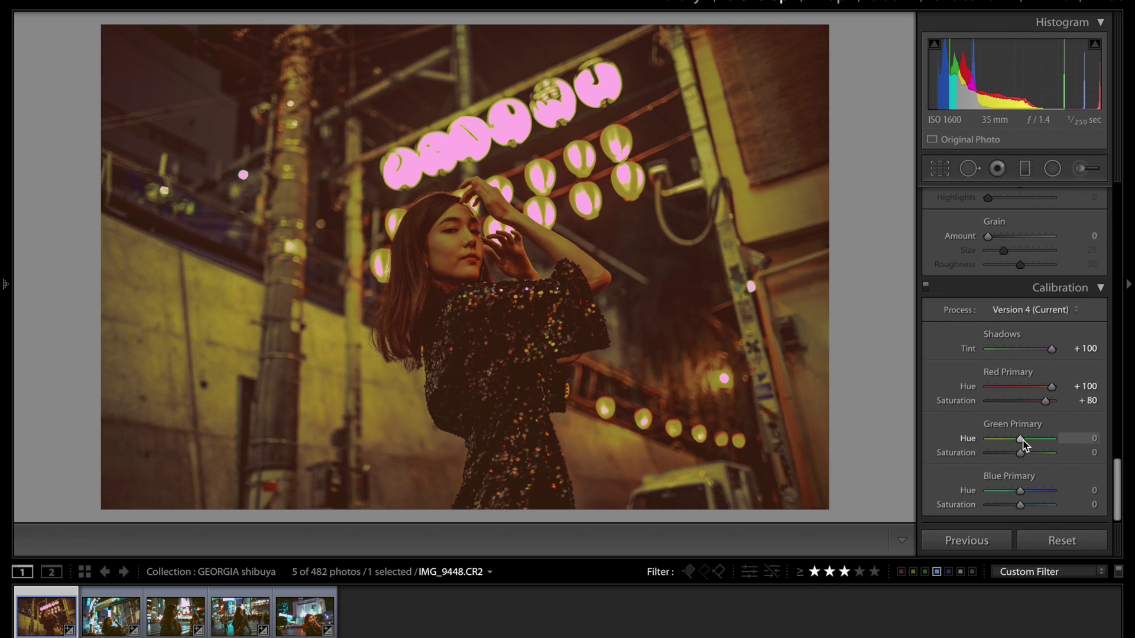
drag(1023, 440, 1058, 454)
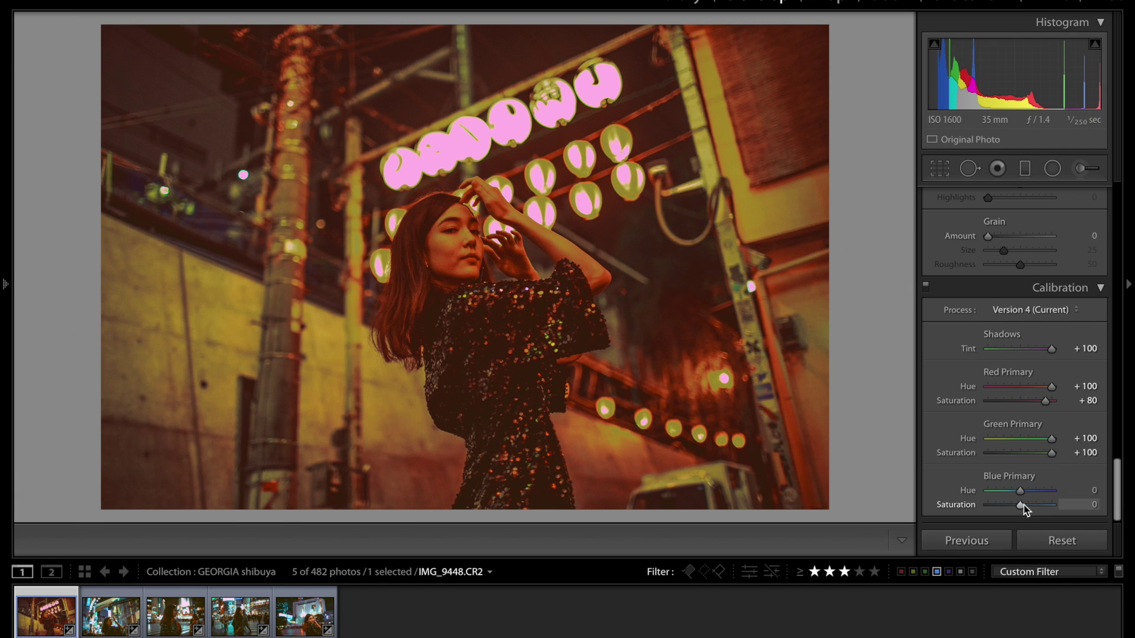
mouse_move(1023, 505)
mouse_down()
mouse_move(1067, 508)
mouse_move(1011, 496)
mouse_up()
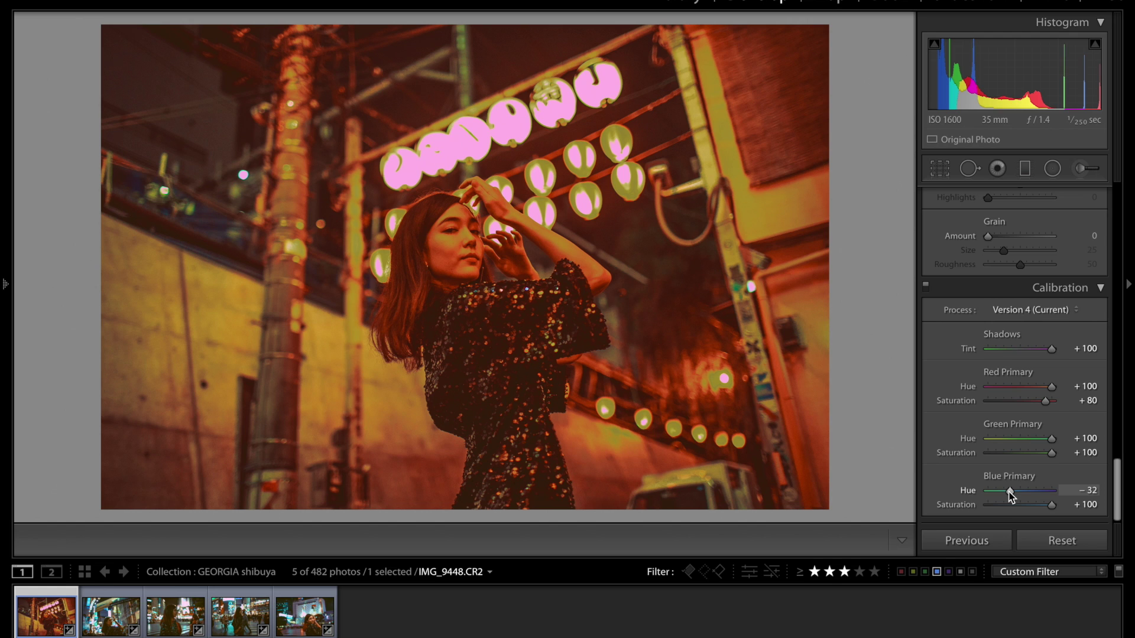
scroll(1011, 496, up, 10)
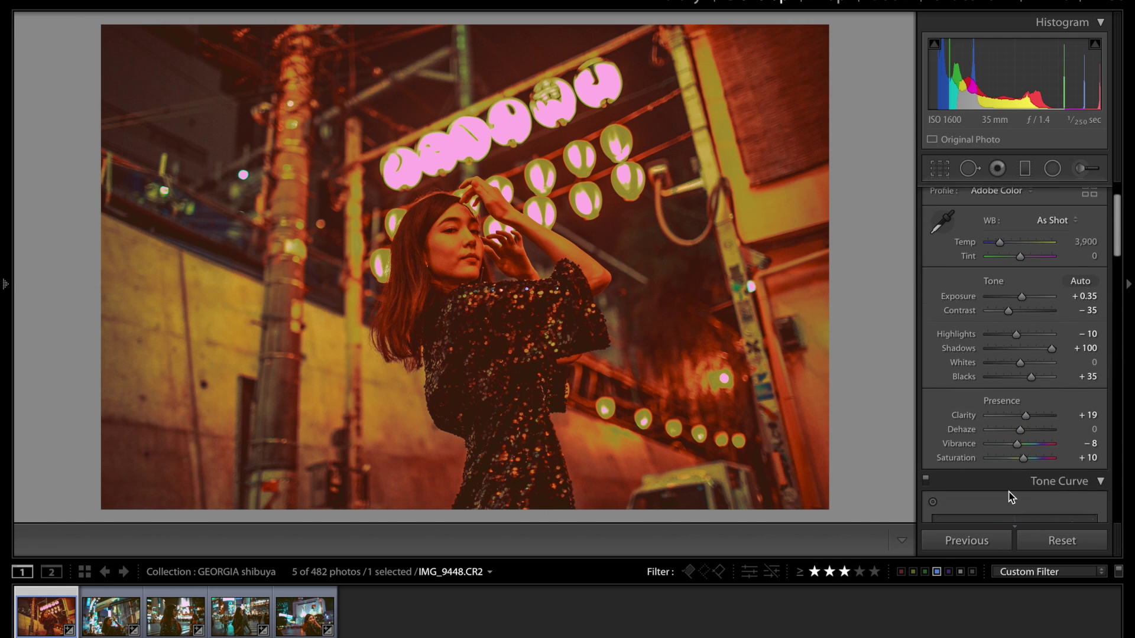
scroll(1011, 497, up, 2)
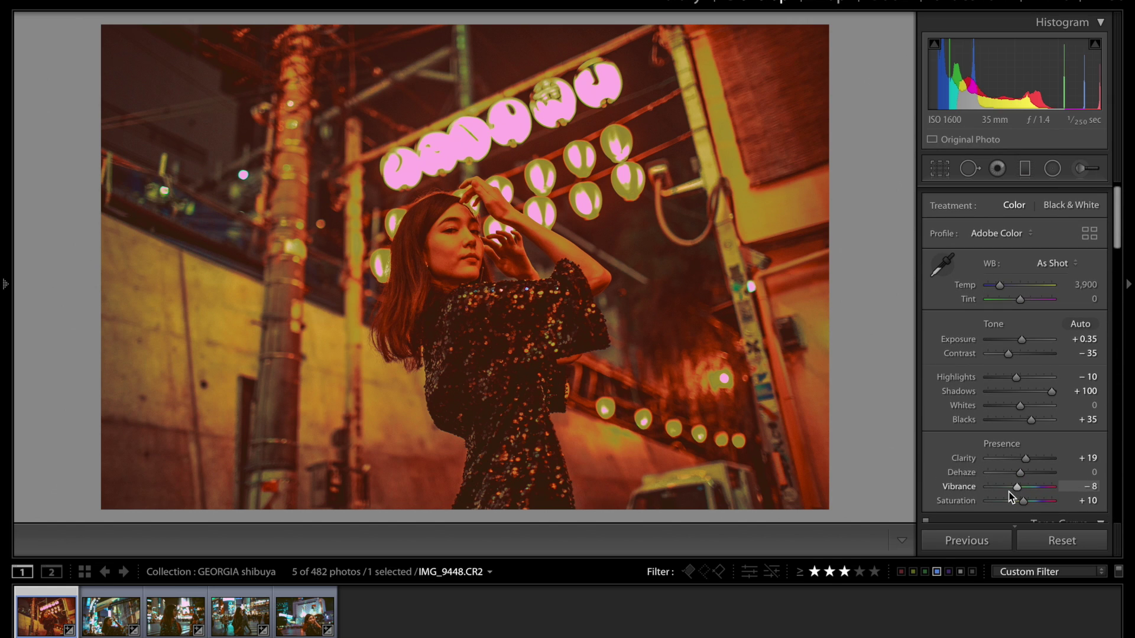
scroll(1009, 493, down, 1)
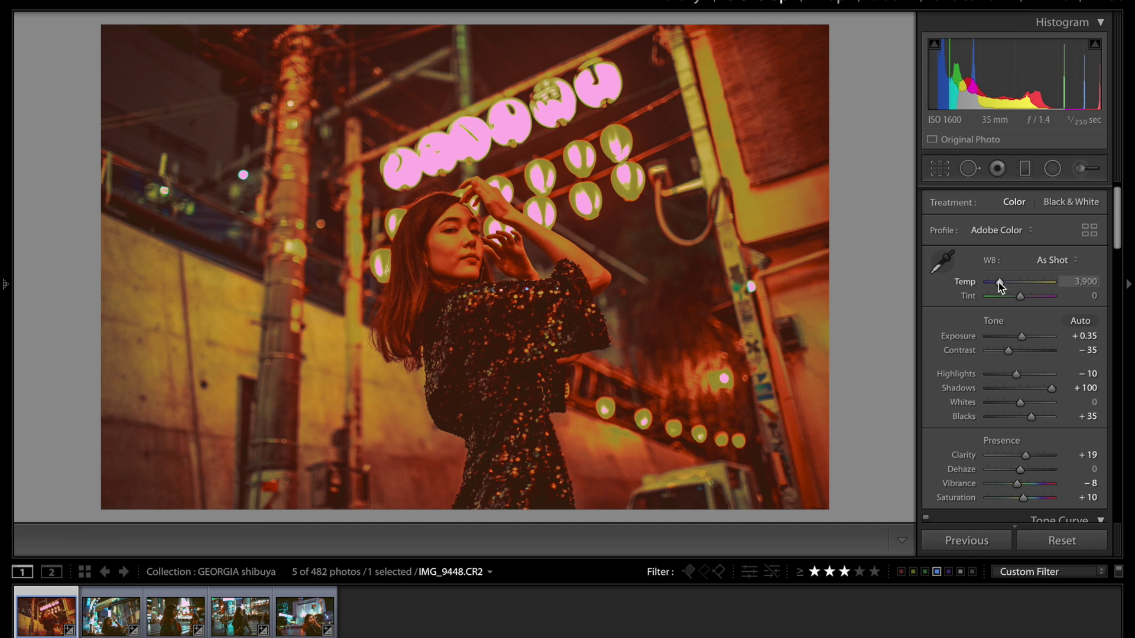
- Cool the white balance Temp to 2,463 and compare it against the original
drag(999, 285, 990, 286)
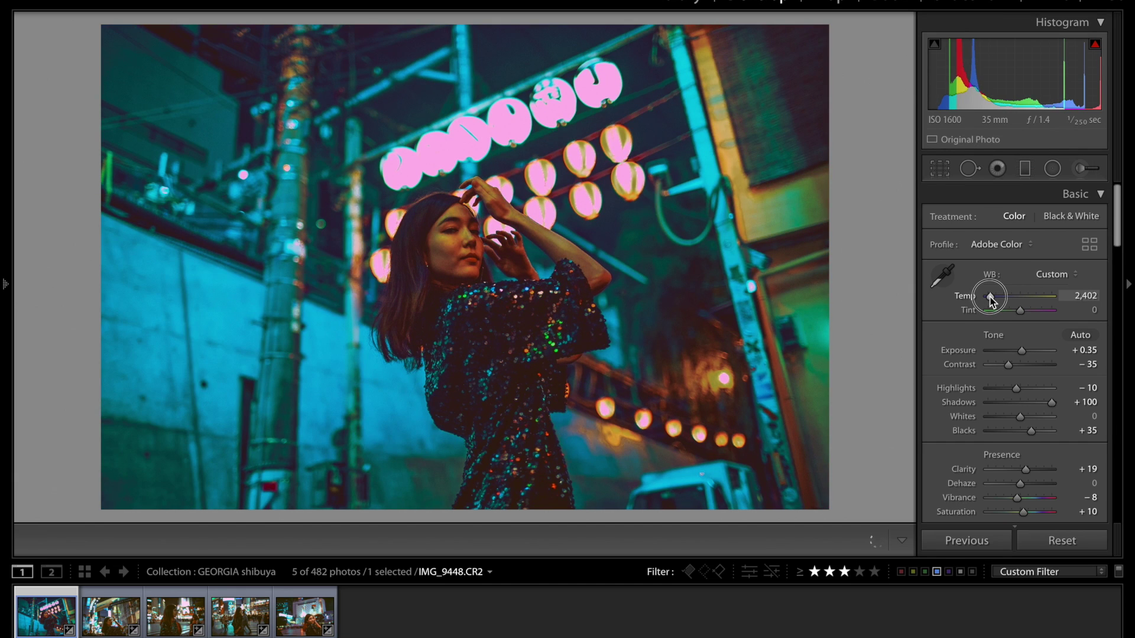
drag(990, 299, 991, 301)
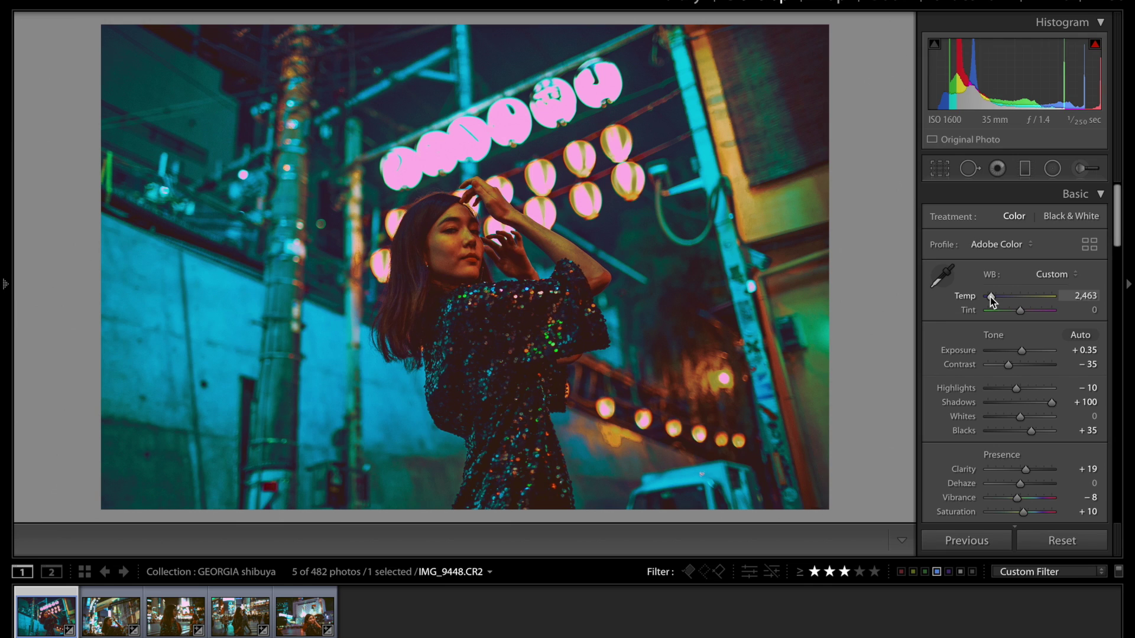
key(backslash)
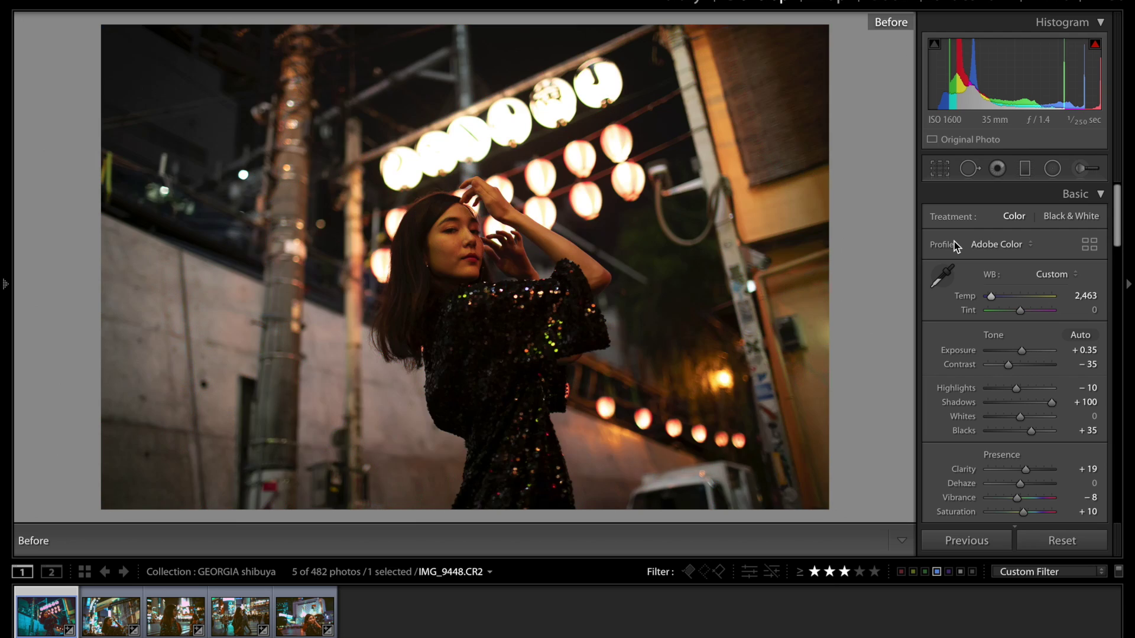
key(backslash)
key(backslash)
key(backslash)
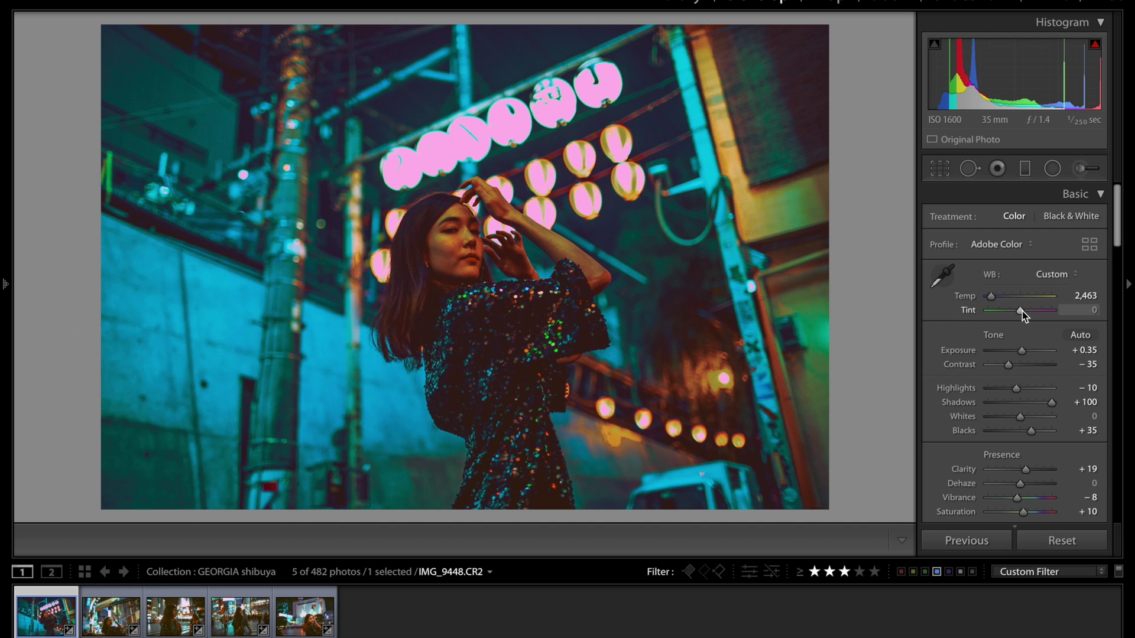
- Try green Tint adjustments and undo them so Tint stays at 0
drag(1022, 311, 1011, 313)
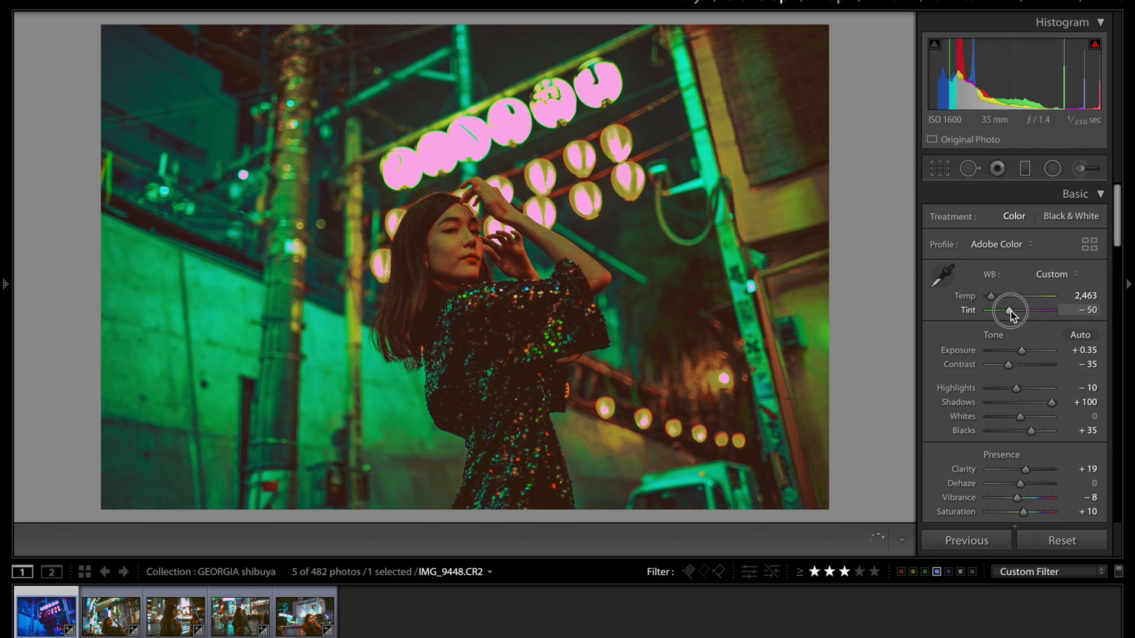
key(ctrl+z)
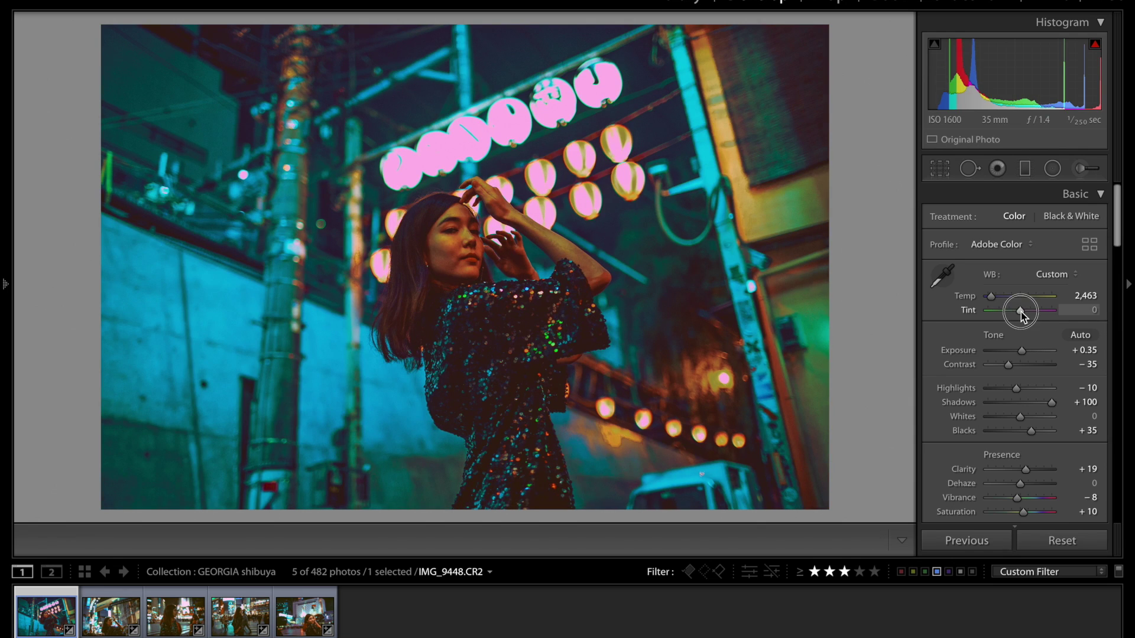
drag(1020, 311, 1019, 313)
key(ctrl+z)
scroll(1019, 314, down, 3)
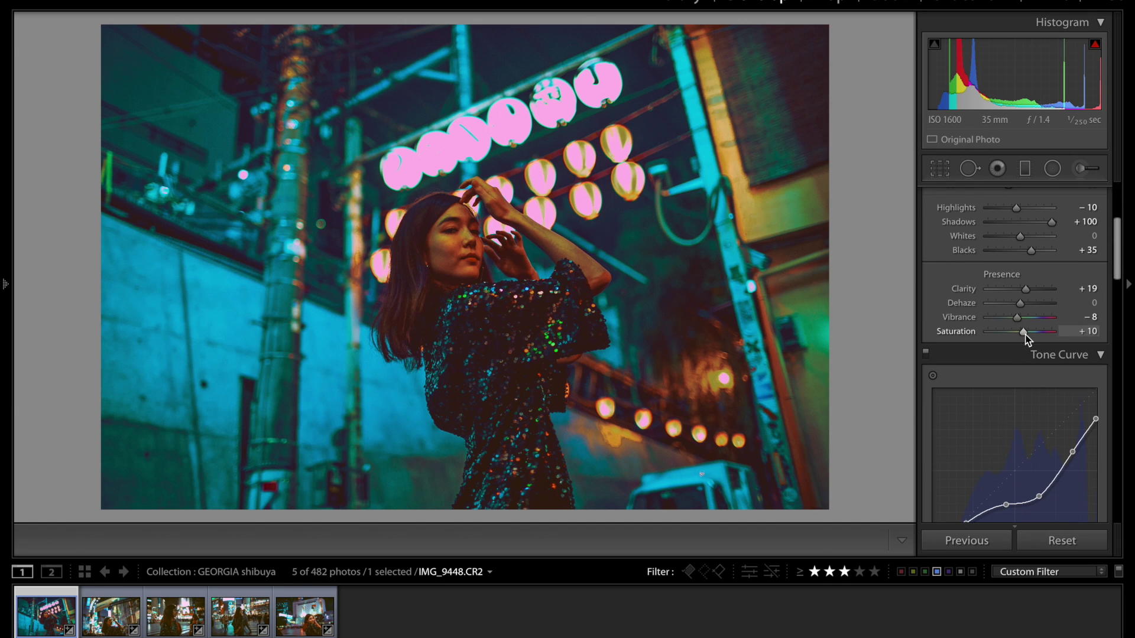
- Check the woman's face up close and lower overall Saturation to +3
click(559, 341)
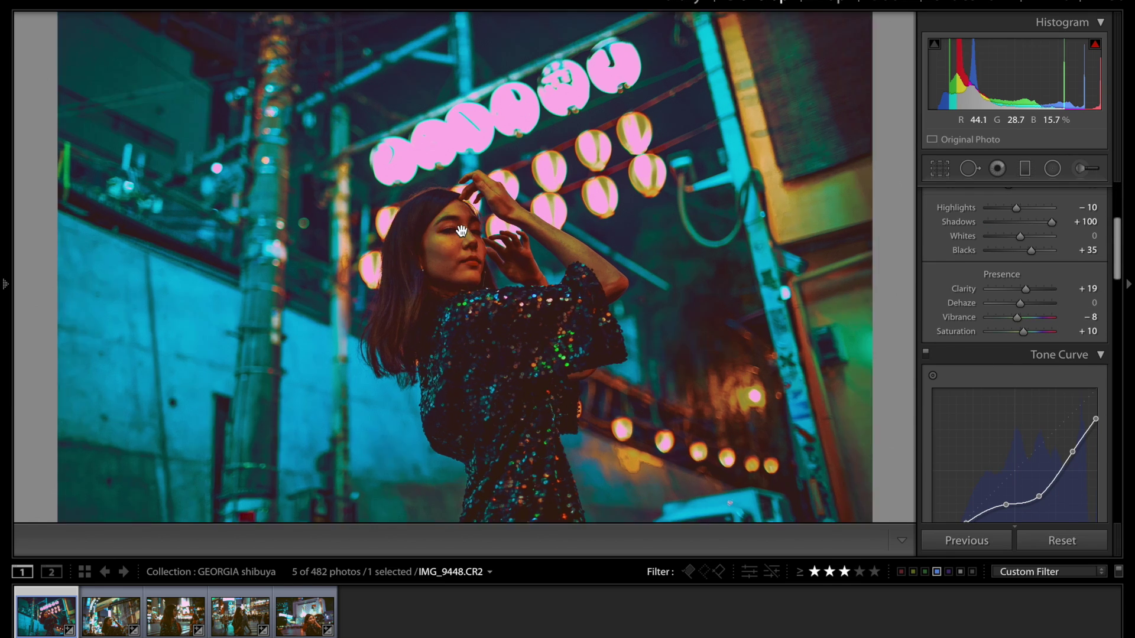
click(545, 309)
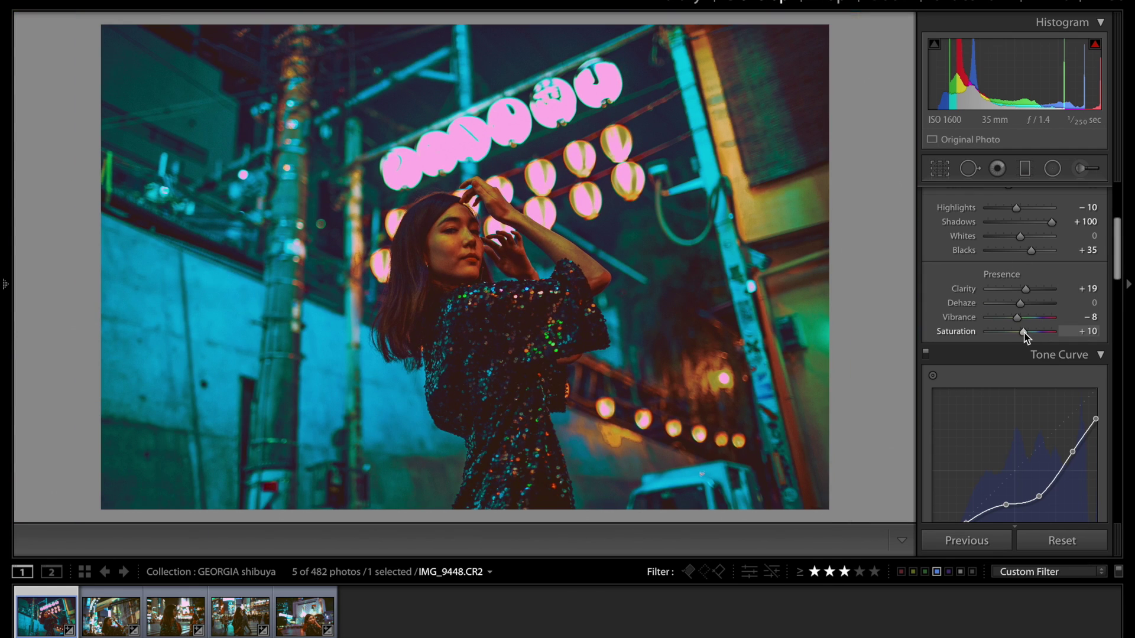
drag(1024, 332, 1019, 334)
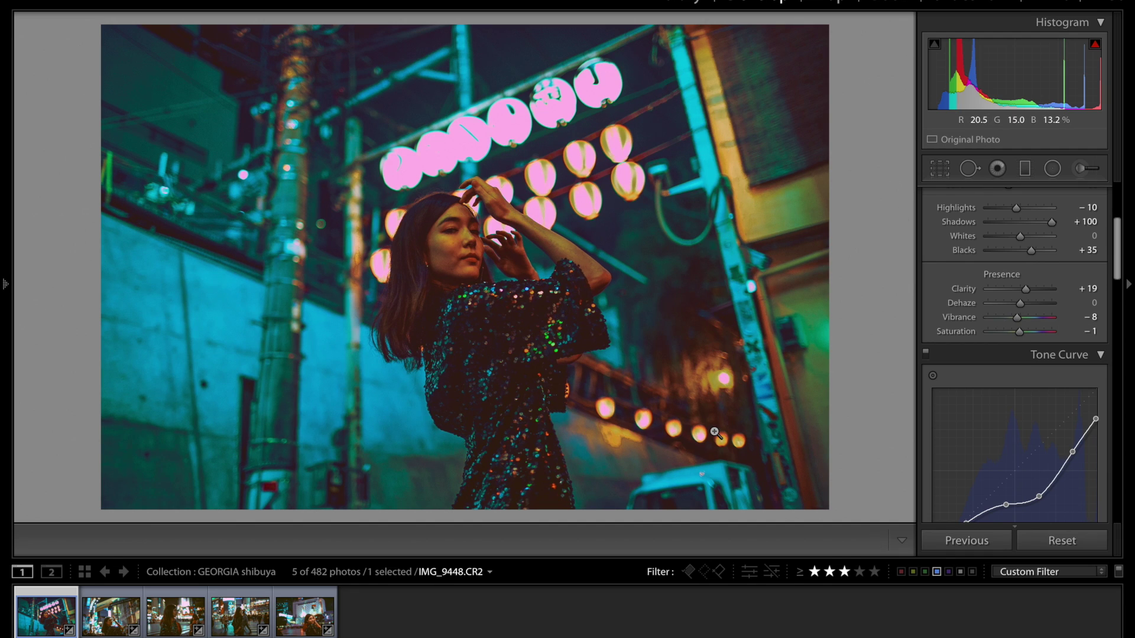
- Reduce Orange saturation in the color mix to about -61
scroll(1043, 320, down, 5)
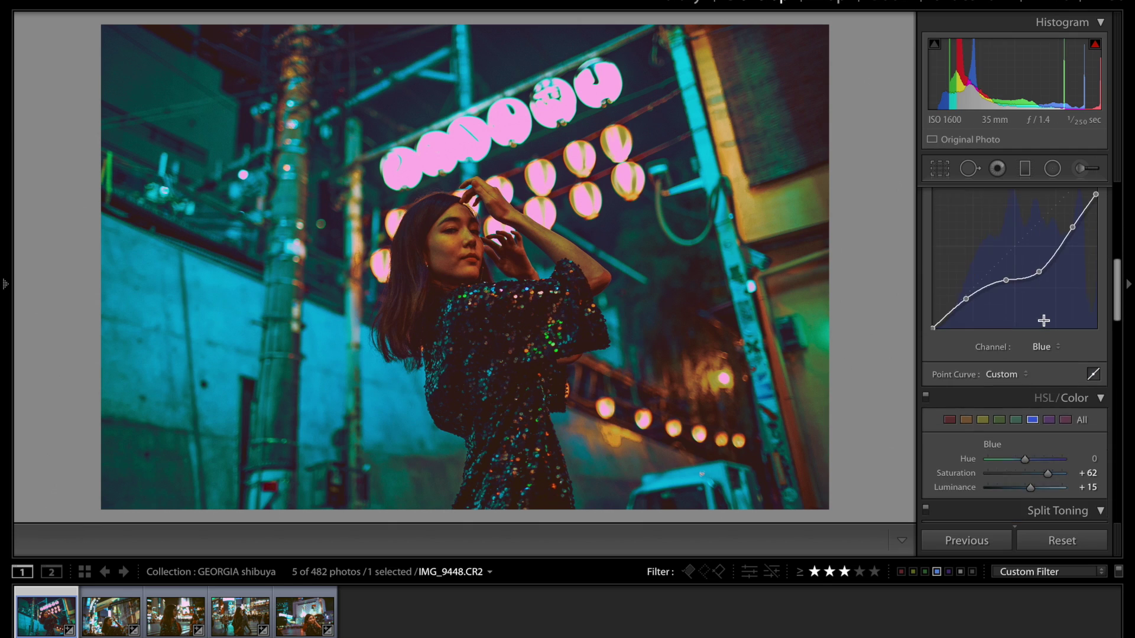
click(965, 344)
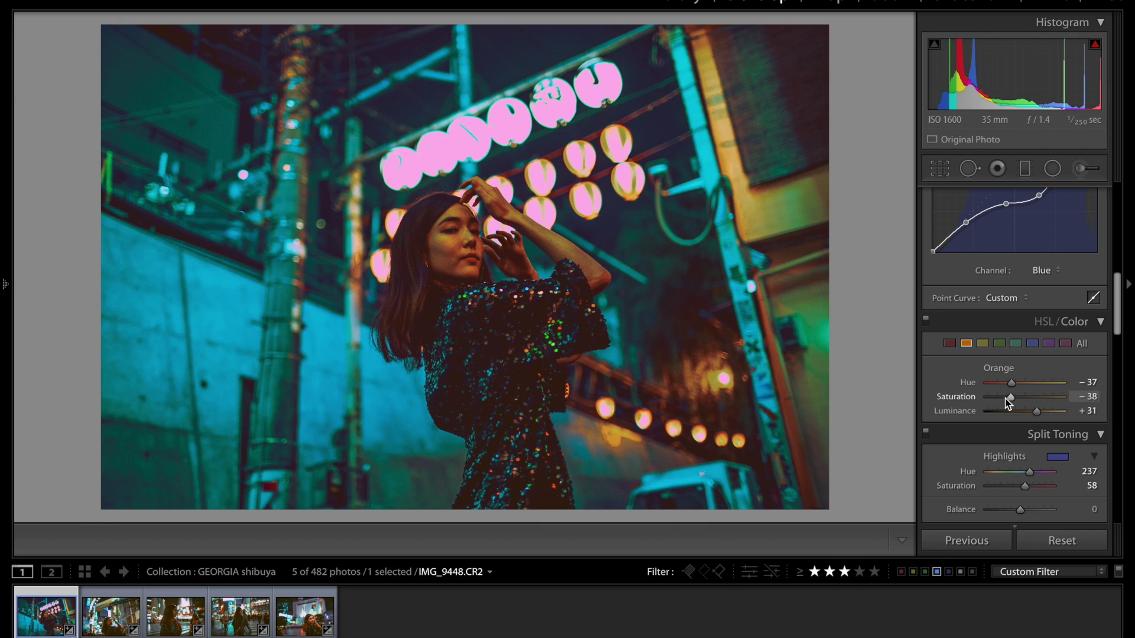
drag(1009, 397, 1002, 398)
drag(990, 399, 1015, 385)
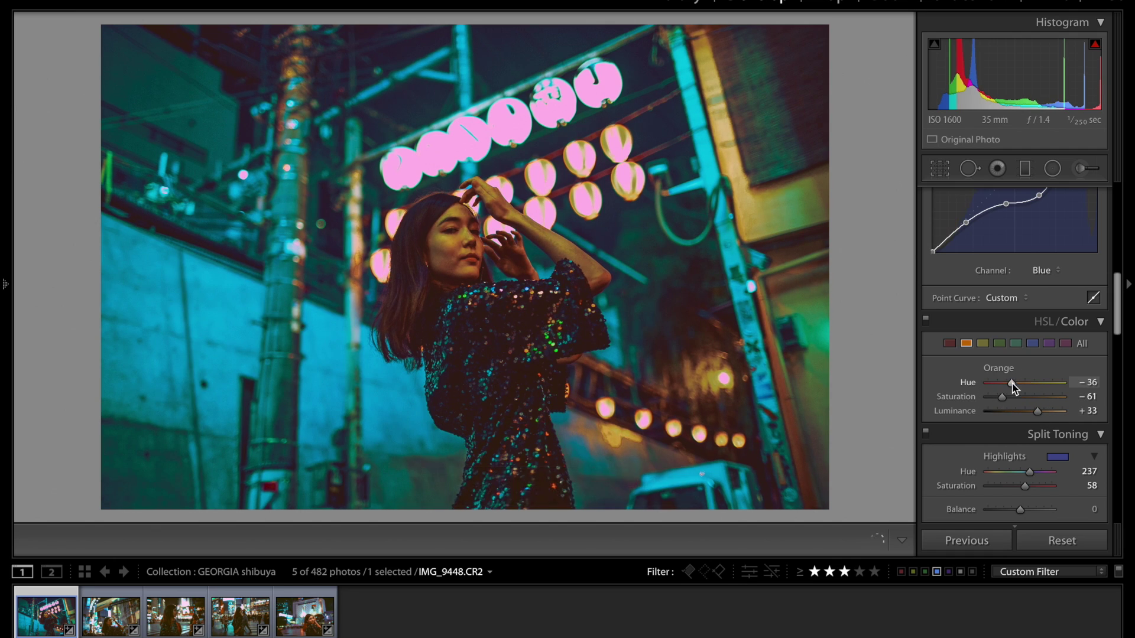
key(ctrl+z)
- Try raising Yellow luminance to brighten the lanterns, then undo it
click(982, 345)
mouse_move(1040, 410)
mouse_down()
mouse_move(1061, 413)
mouse_move(1031, 416)
mouse_up()
key(ctrl+z)
scroll(1032, 414, up, 10)
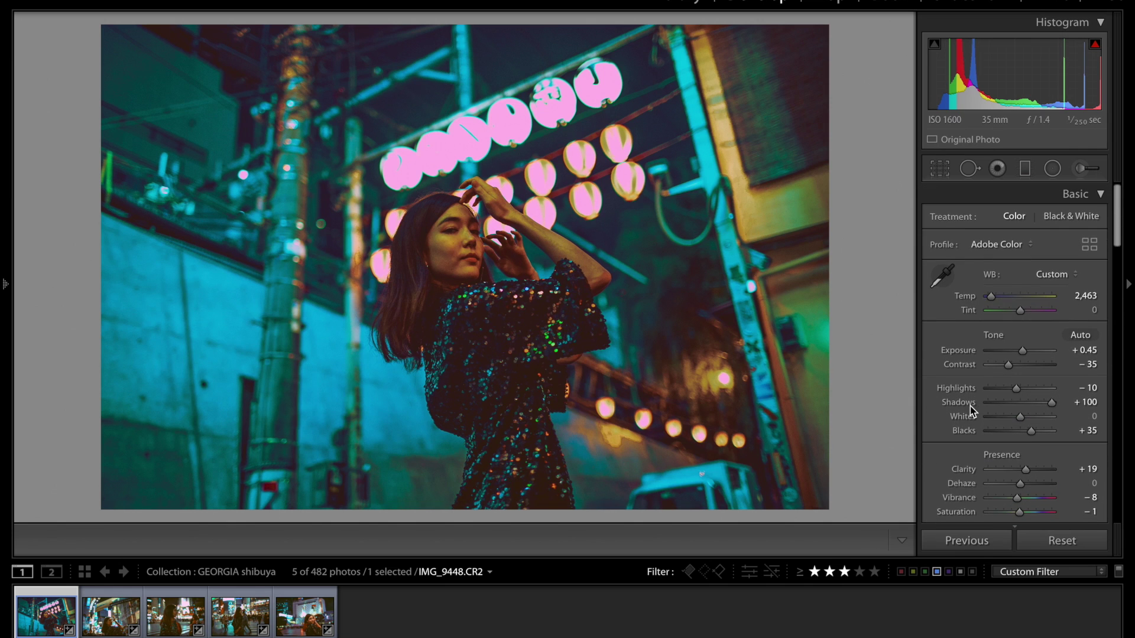
- Cool the Temp slightly and set the Tone Curve channel to Green
drag(992, 296, 994, 300)
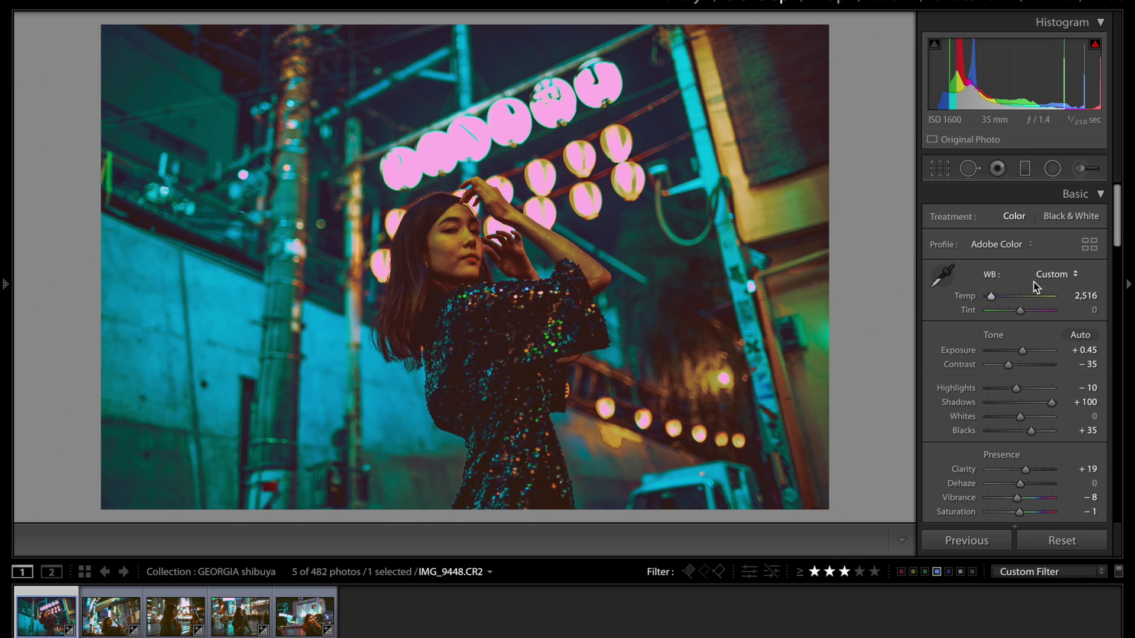
scroll(1015, 295, down, 6)
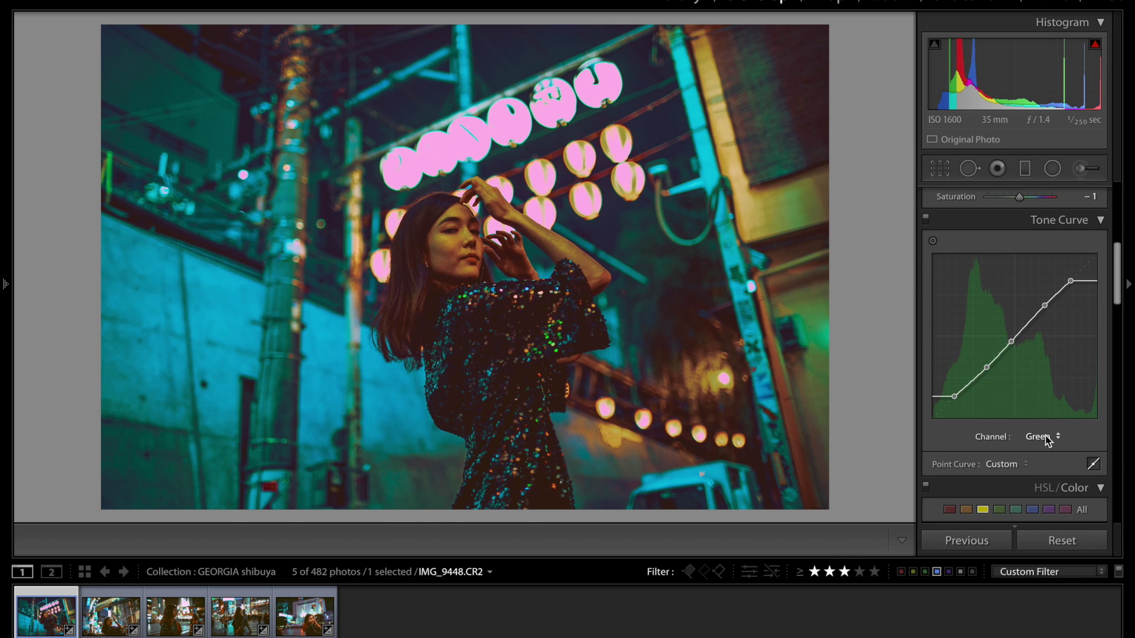
click(1045, 438)
click(1040, 438)
- Raise the green curve's top point, nudge its middle, and pull a lower point down
drag(1069, 282, 1097, 261)
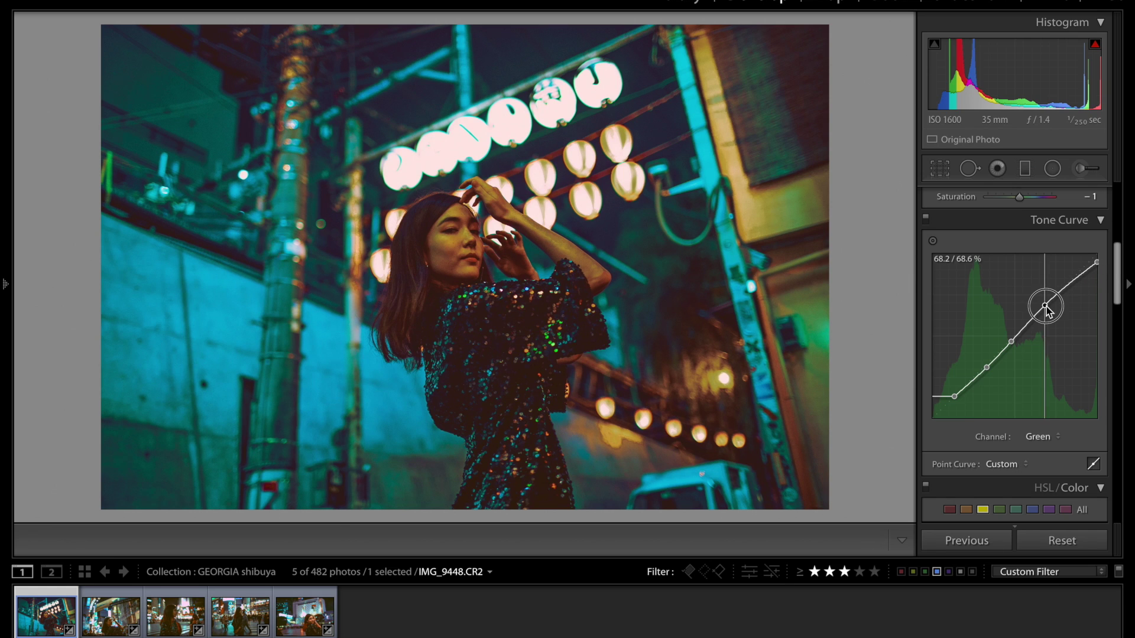
drag(1046, 308, 1046, 303)
drag(1012, 341, 955, 395)
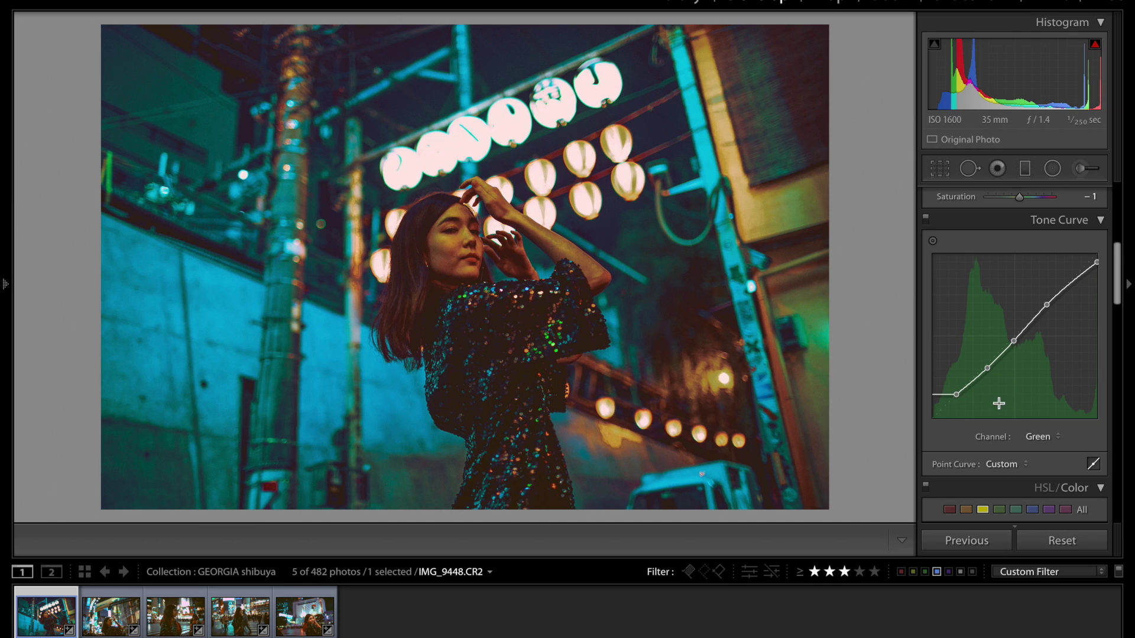
click(1039, 436)
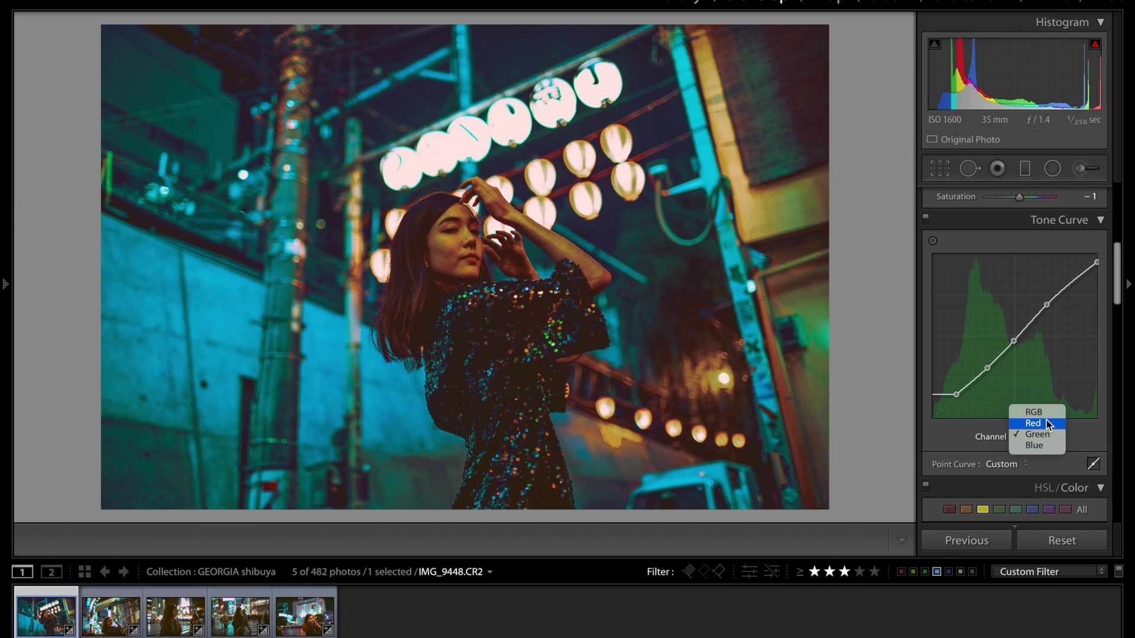
- Refine the Red tone curve's lower and upper points, keeping the black point unchanged
click(1046, 423)
drag(1052, 304, 1043, 299)
key(ctrl+z)
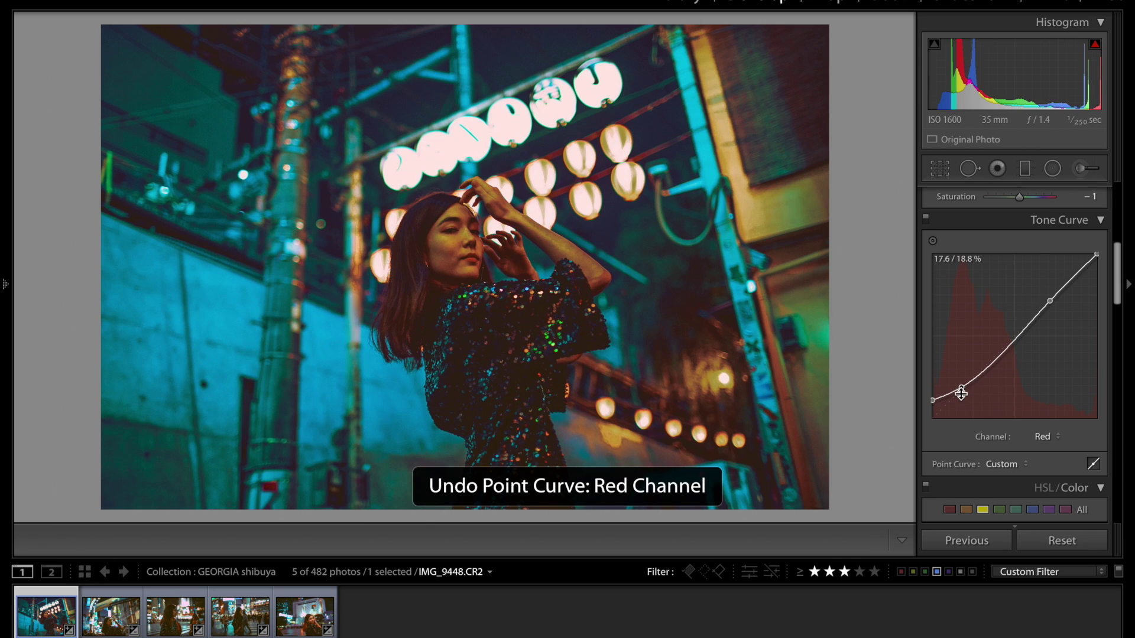
drag(960, 387, 966, 381)
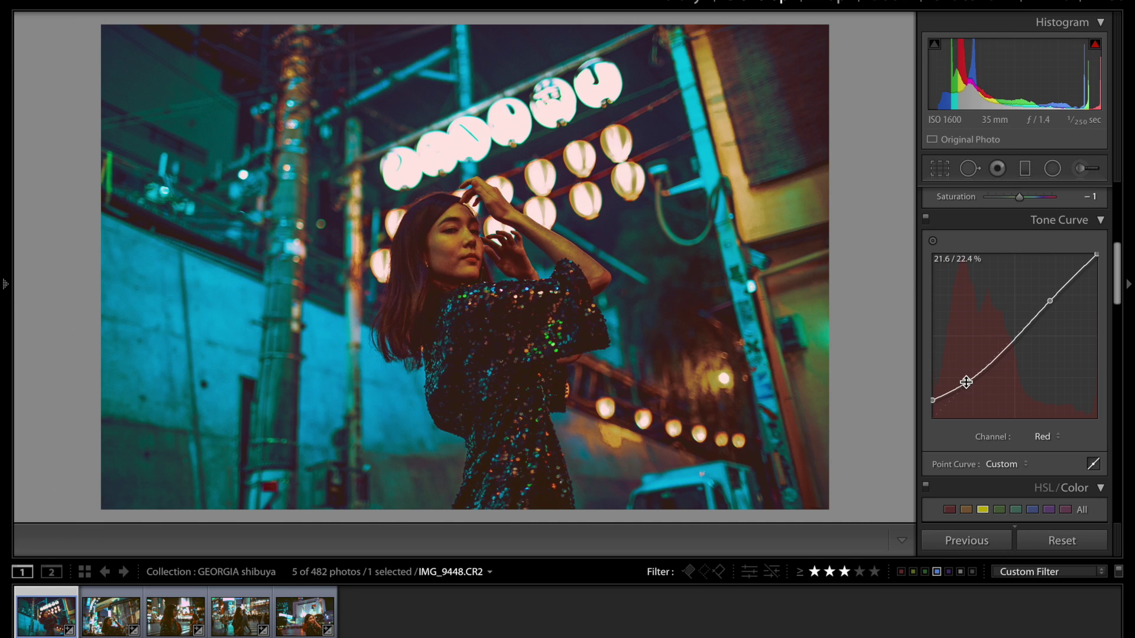
mouse_move(933, 401)
mouse_down()
mouse_move(939, 408)
mouse_move(931, 396)
mouse_up()
key(ctrl+z)
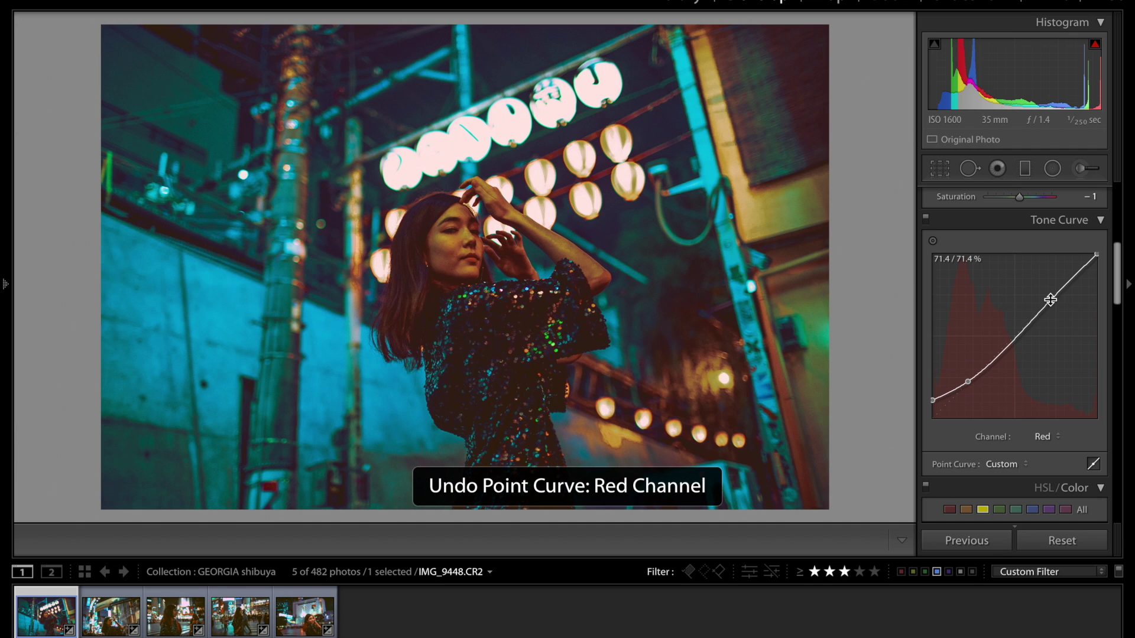
drag(1048, 301, 1047, 298)
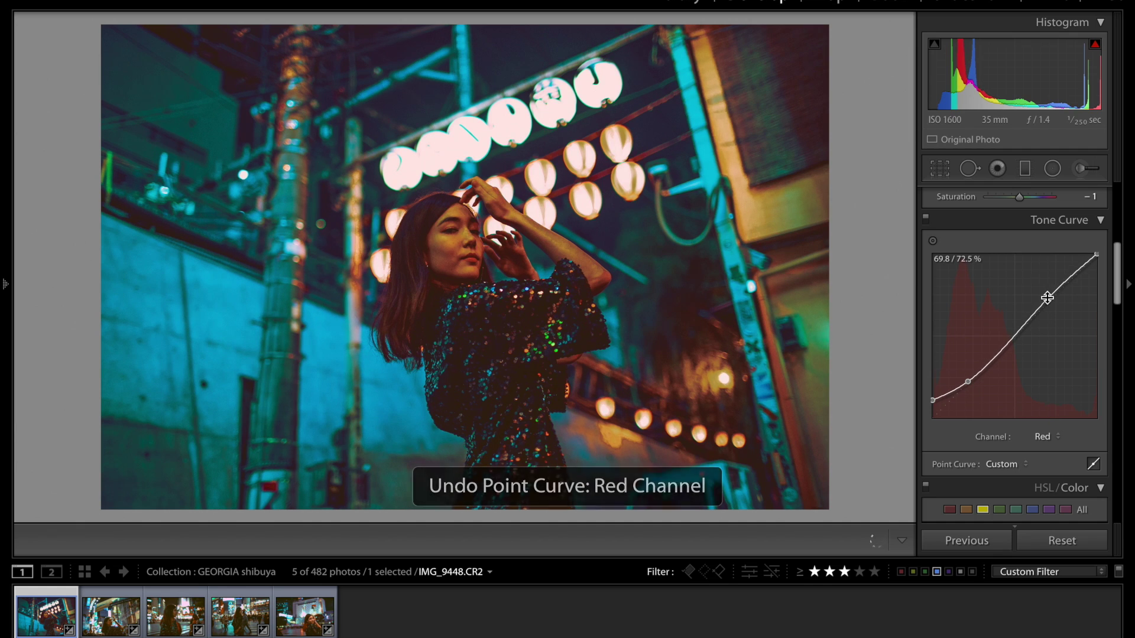
click(967, 381)
drag(933, 403, 968, 383)
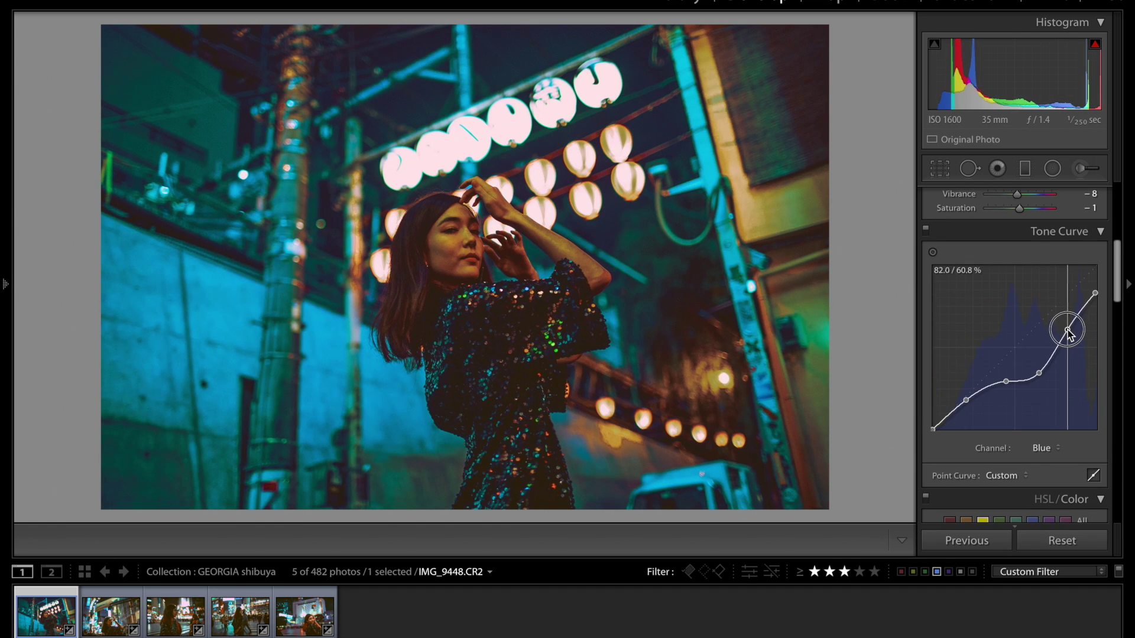
- Reshape the Blue curve's mid points and lower its top end to about 78%
drag(1068, 331, 1070, 329)
drag(1039, 374, 1008, 378)
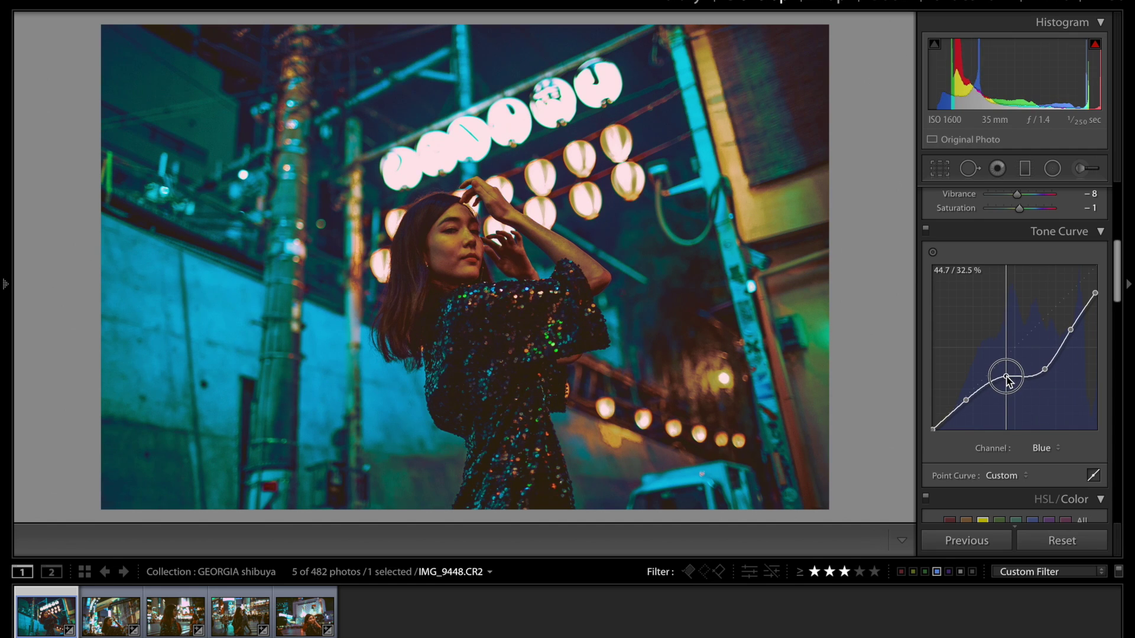
key(ctrl+z)
click(1042, 448)
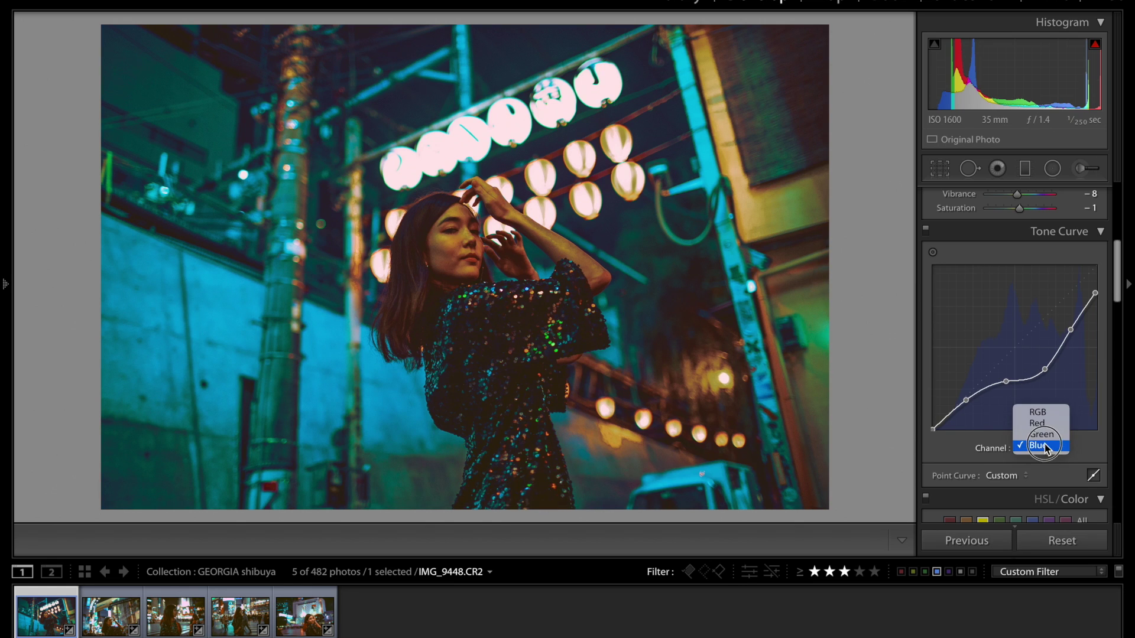
click(1045, 448)
drag(1006, 382, 966, 400)
drag(1044, 369, 1071, 334)
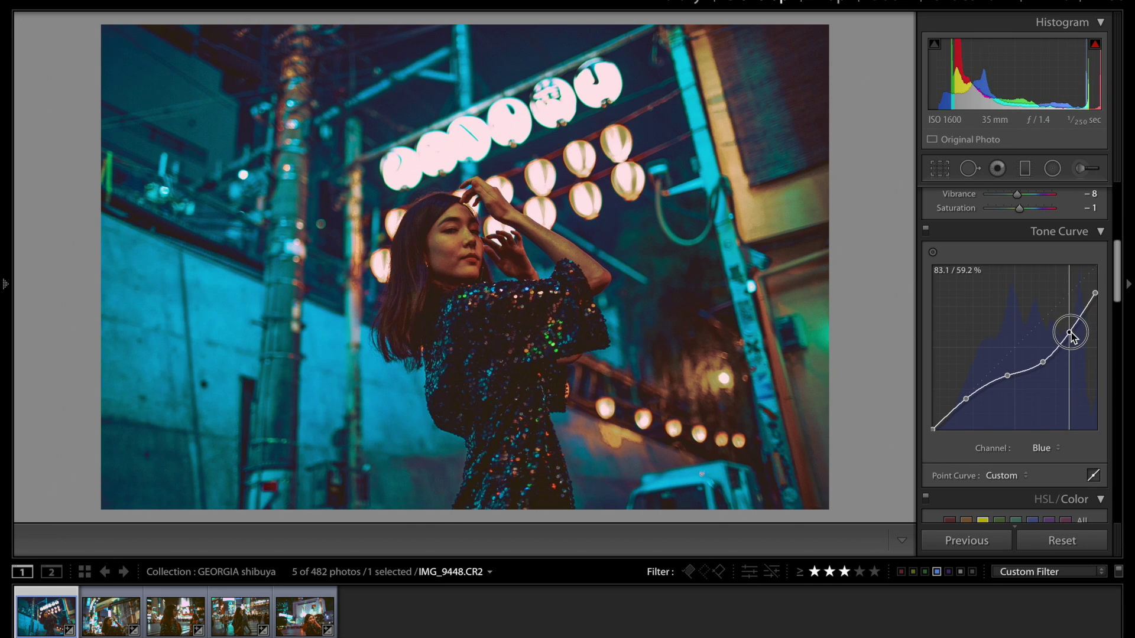
drag(1095, 293, 1096, 301)
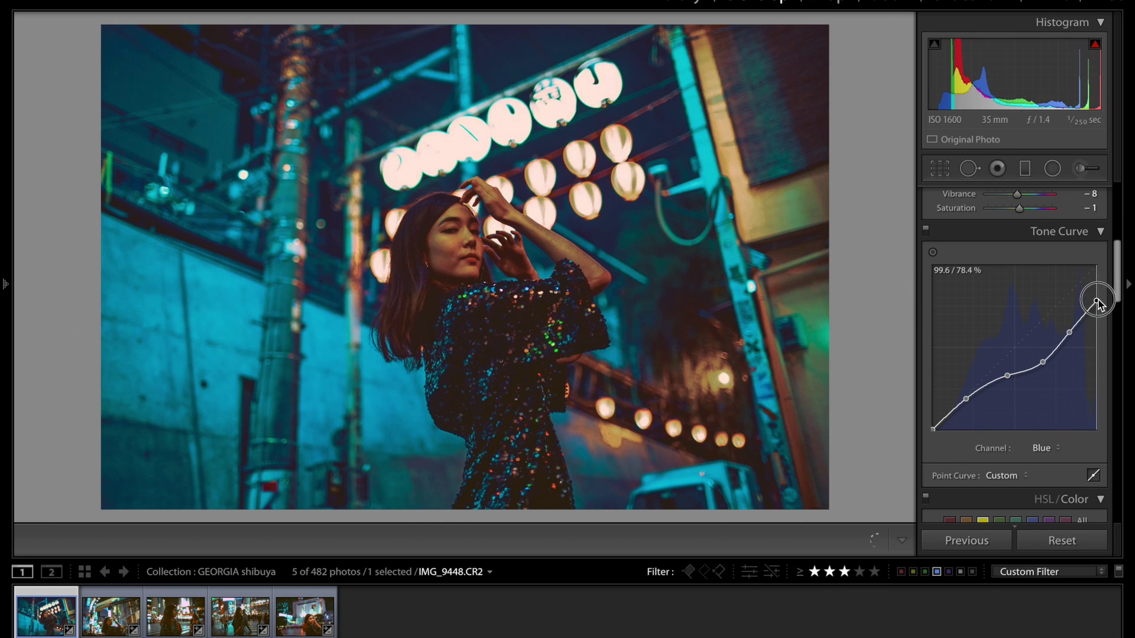
scroll(1027, 347, down, 5)
- Set Blue saturation to +48 and luminance to +23, comparing against the original
click(1032, 277)
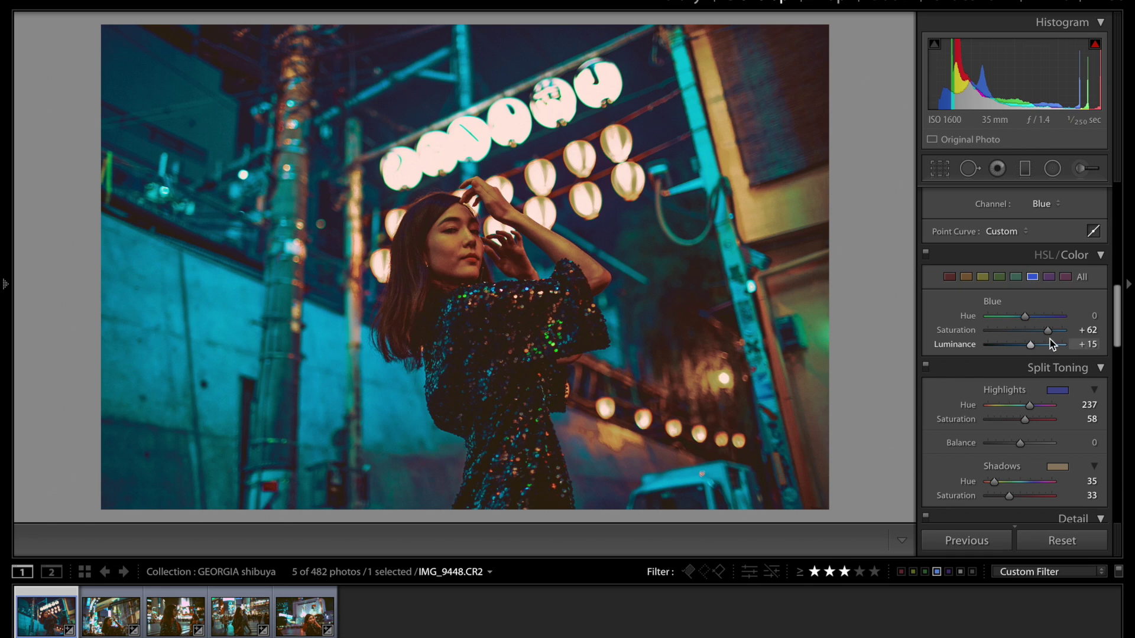
drag(1070, 329, 1034, 349)
key(backslash)
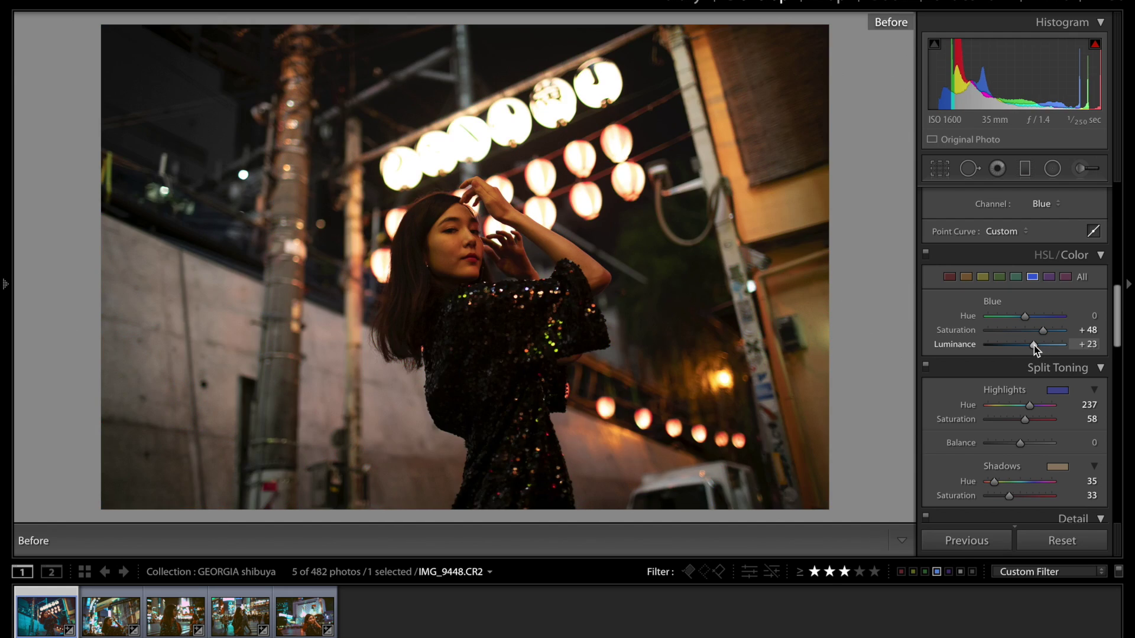
key(backslash)
scroll(1034, 346, down, 3)
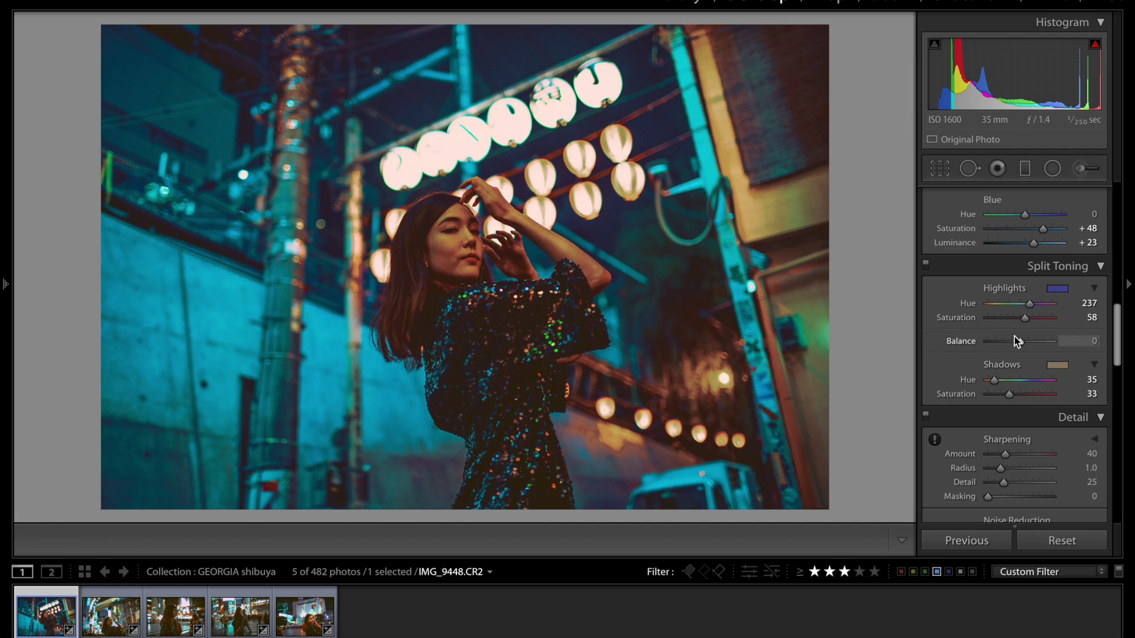
- Shift the Split Toning Balance to +21 toward the highlights
drag(1022, 343, 1030, 346)
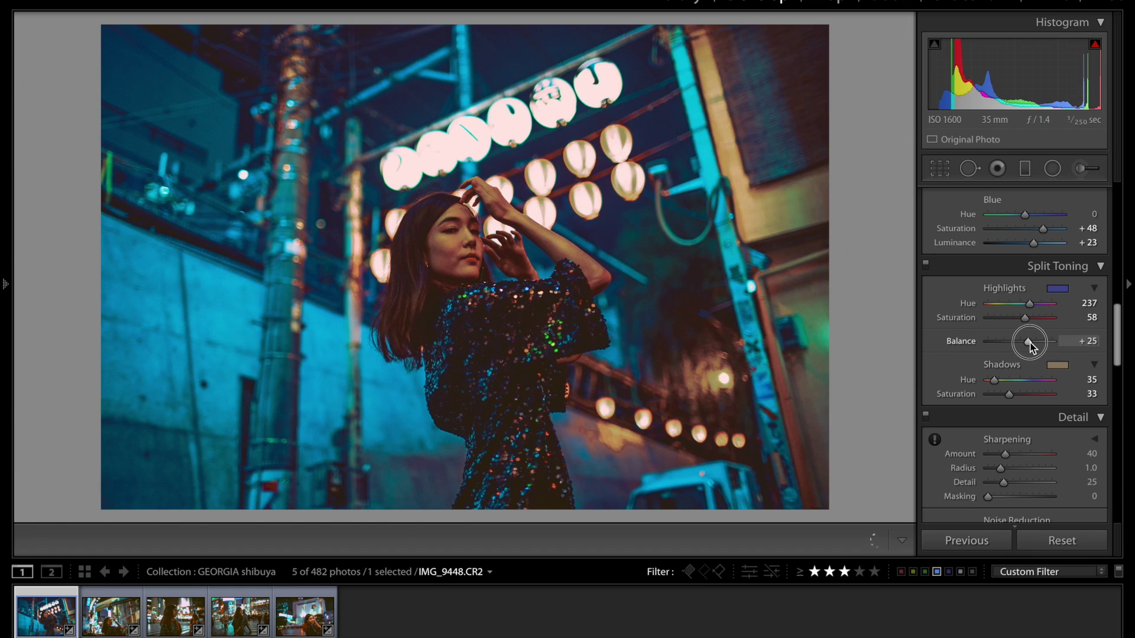
key(backslash)
key(backslash)
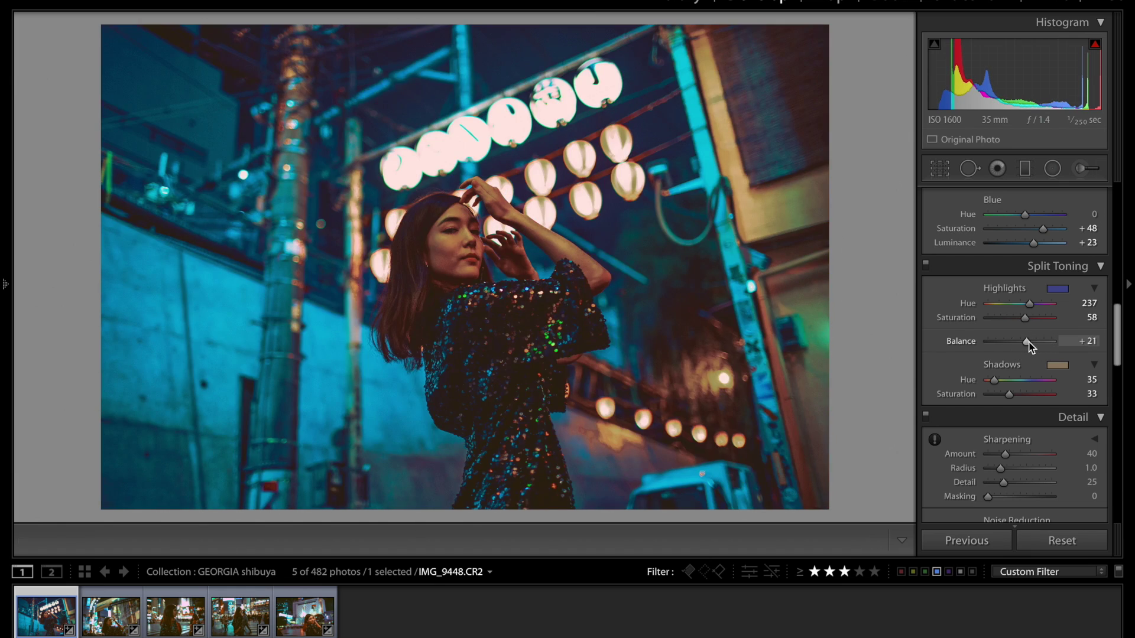
scroll(1029, 347, up, 10)
scroll(1028, 342, down, 1)
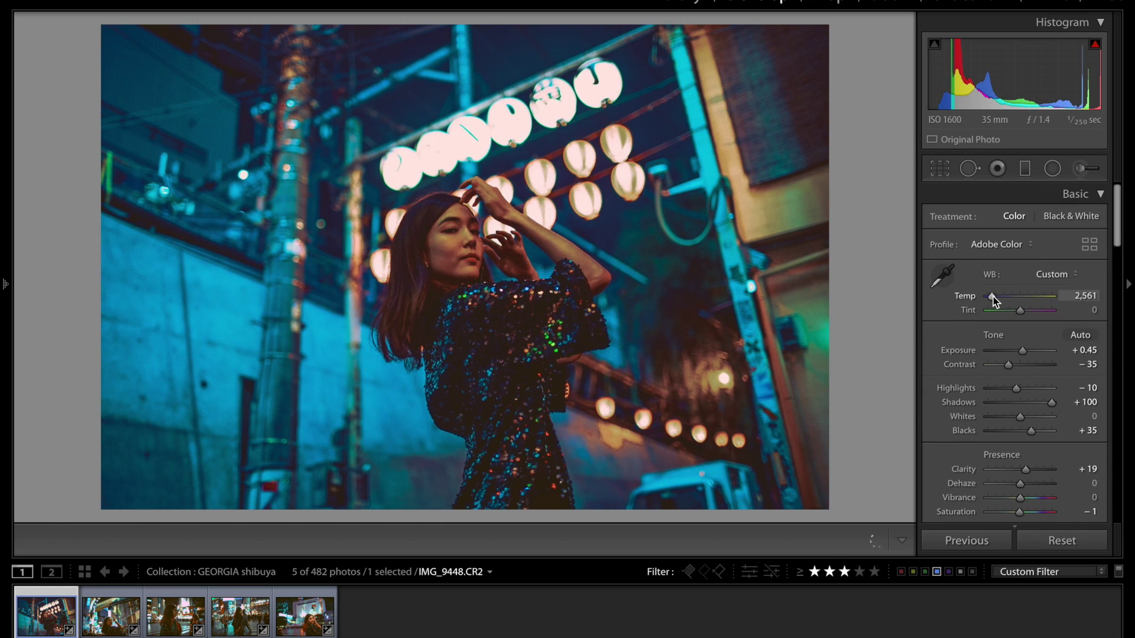
key(ctrl+z)
scroll(993, 297, down, 10)
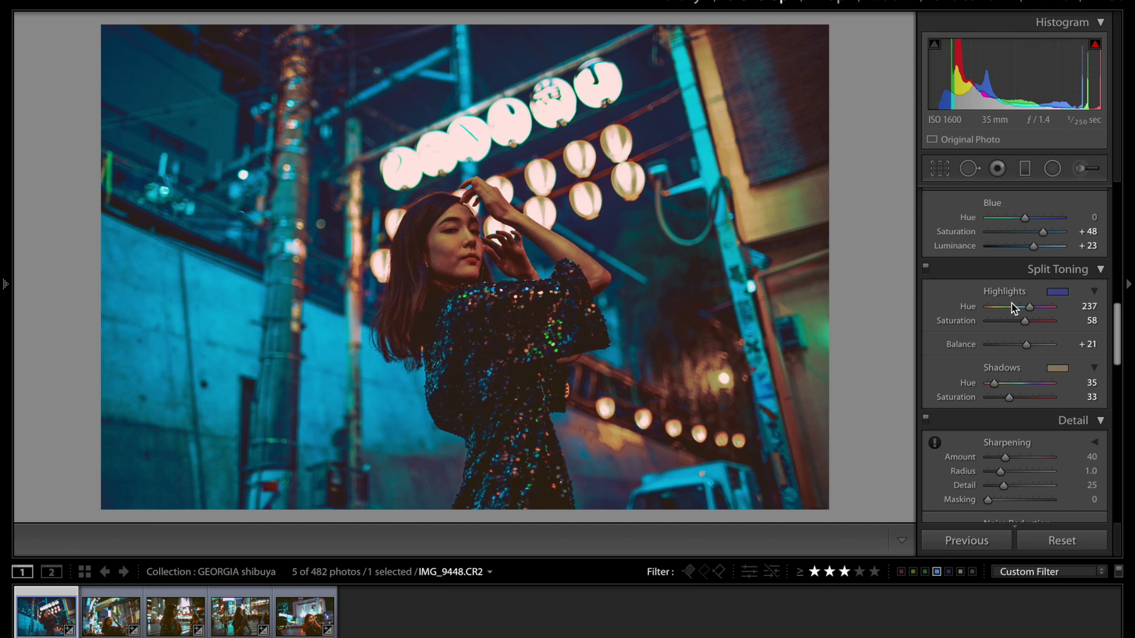
click(997, 307)
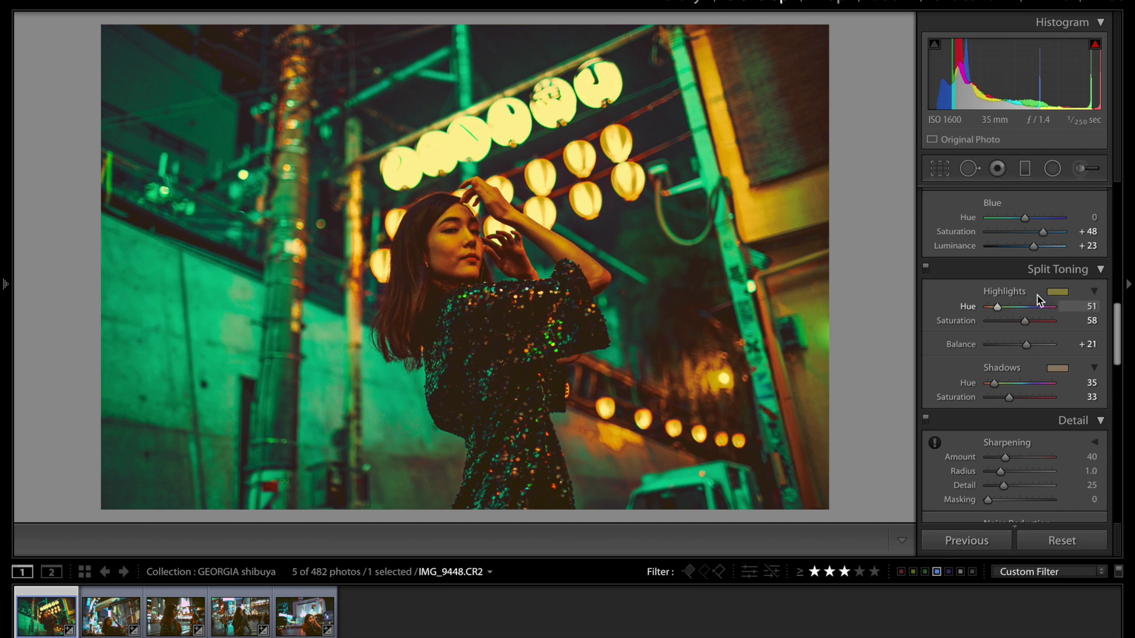
click(1042, 384)
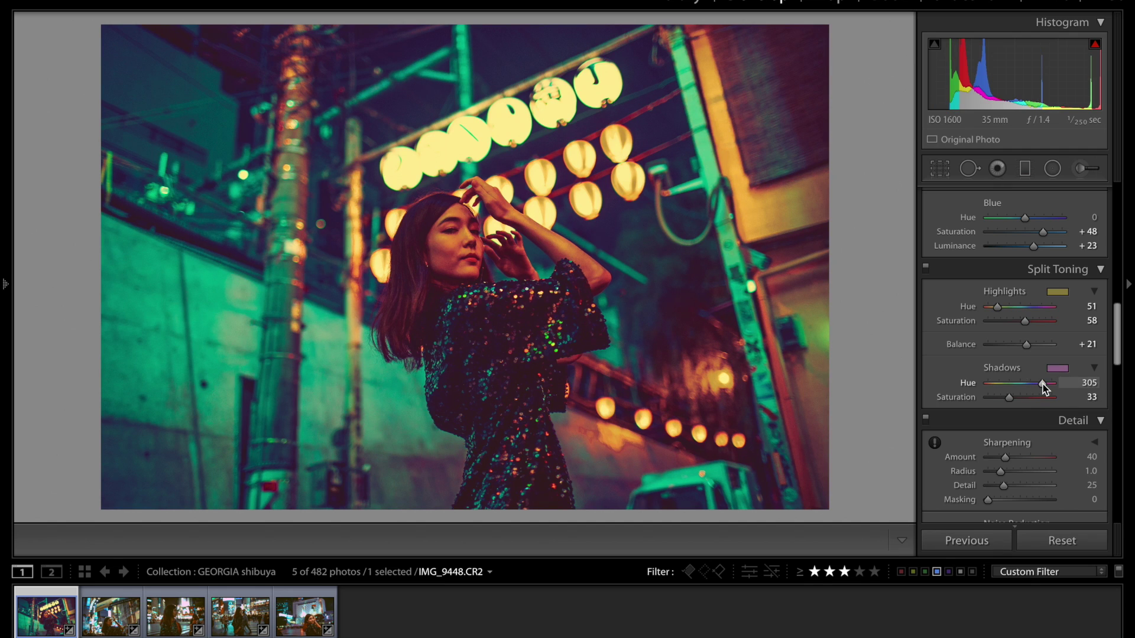
key(ctrl+z)
key(ctrl+z)
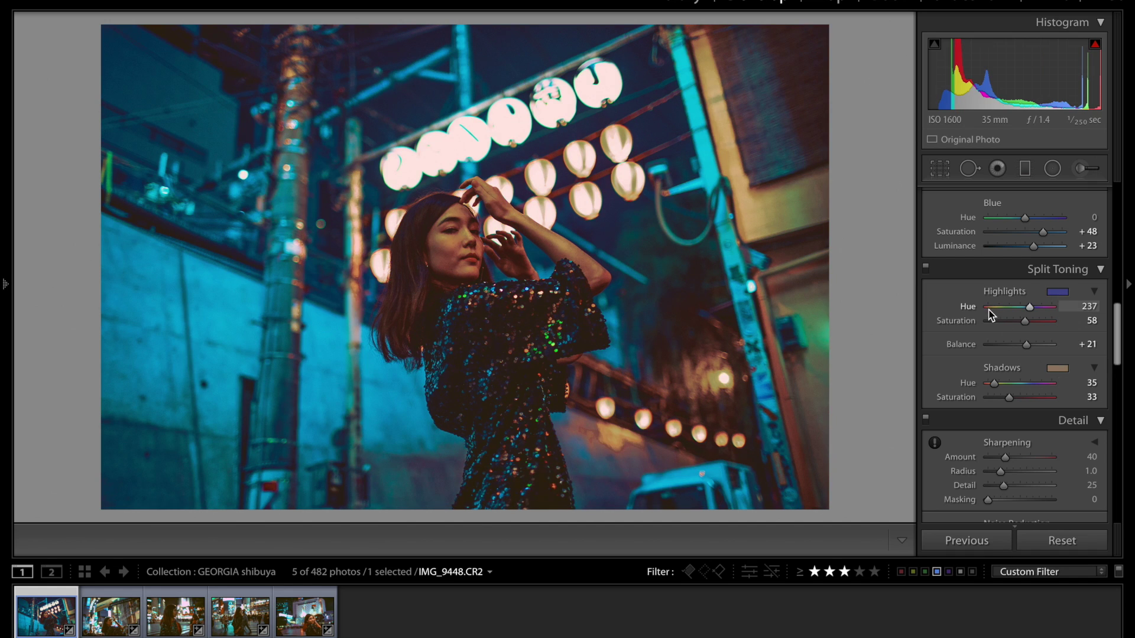
click(989, 308)
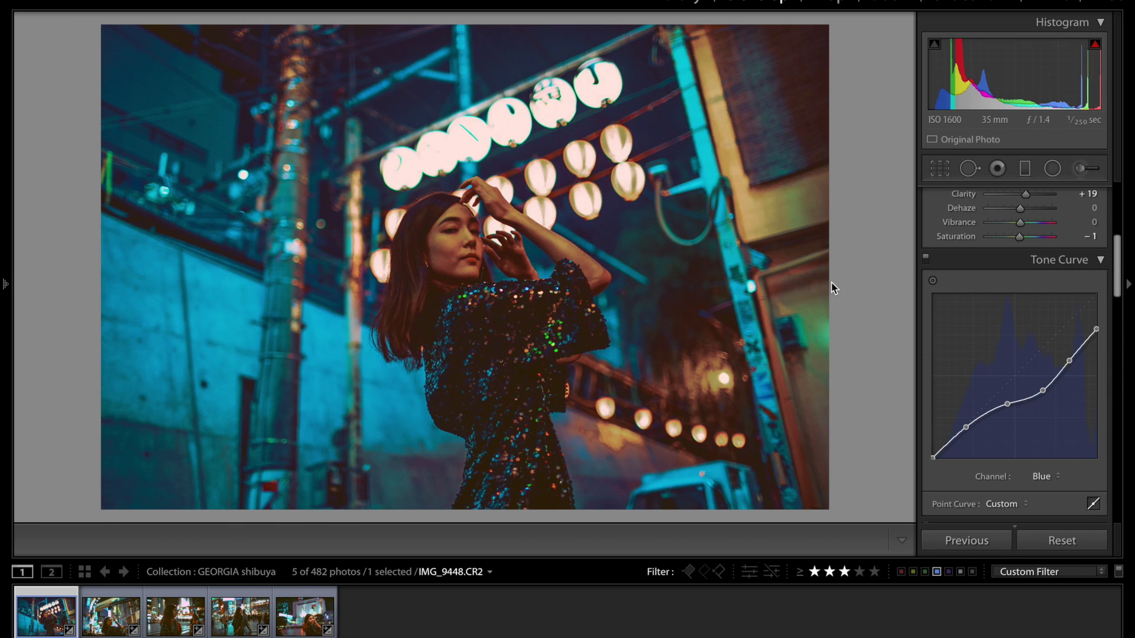